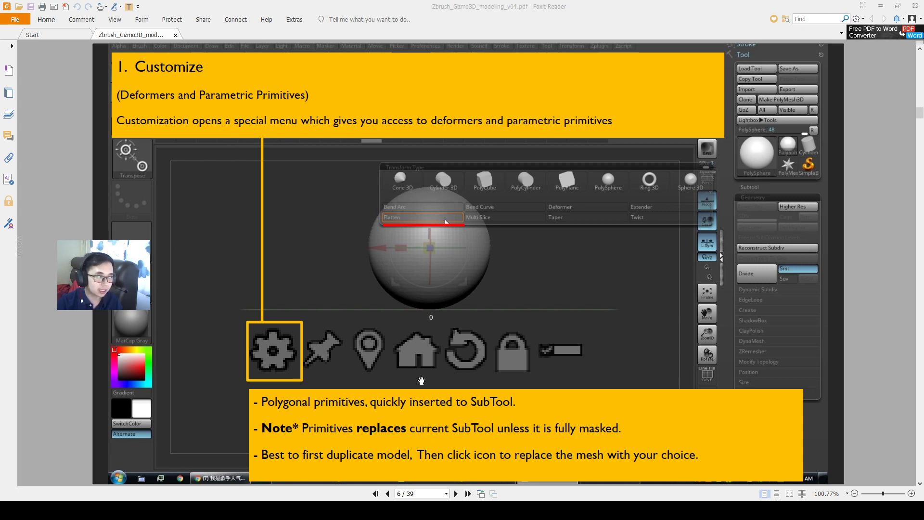
Switch to ZBrush and load the DynaMesh_Sphere_32 project from the LightBox project library.
left_click(878, 5)
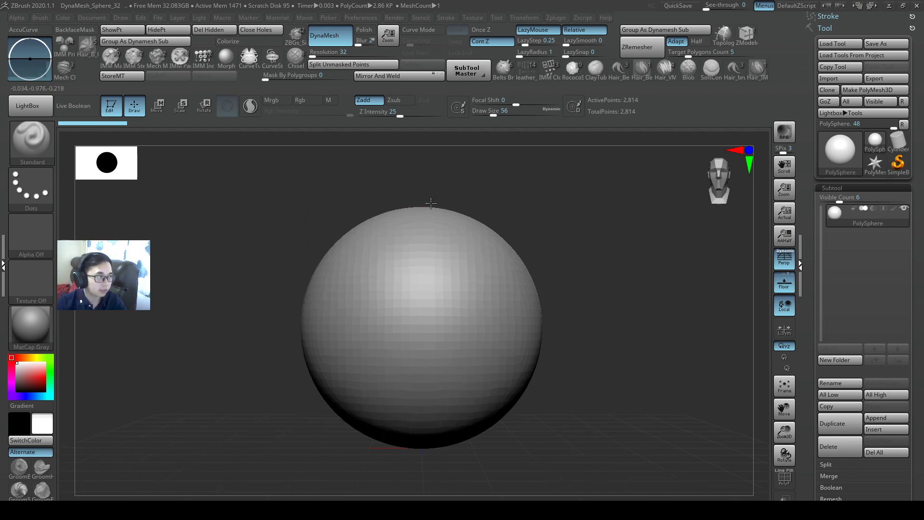
left_click(34, 106)
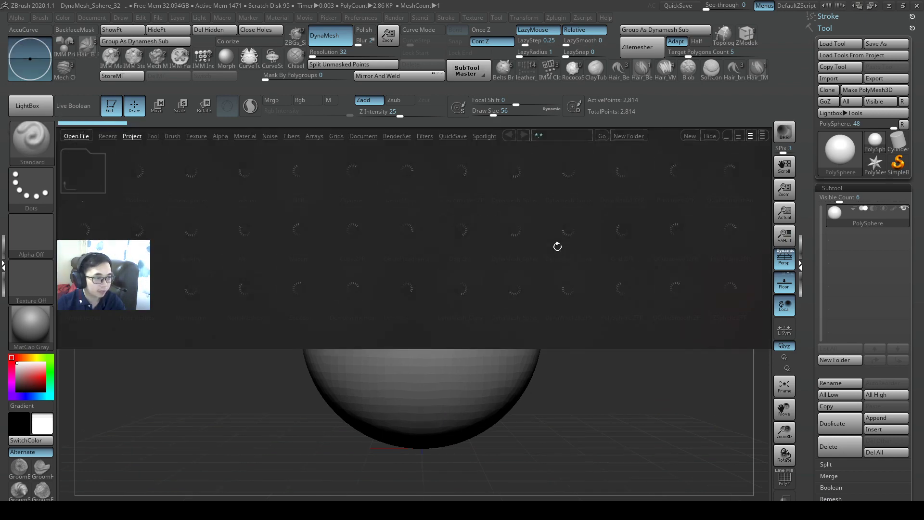
double_click(514, 228)
left_click(497, 289)
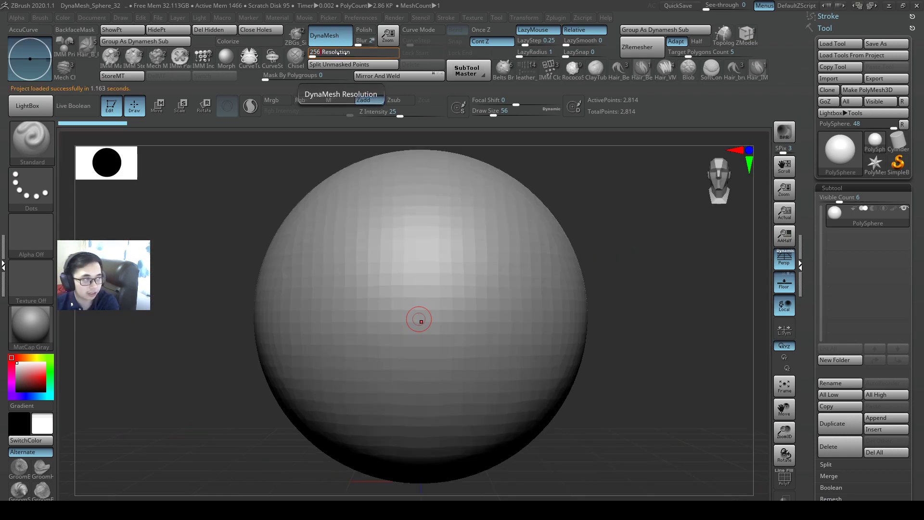
Remesh the sphere with DynaMesh at a resolution of 256 and turn off perspective distortion.
left_click(334, 44)
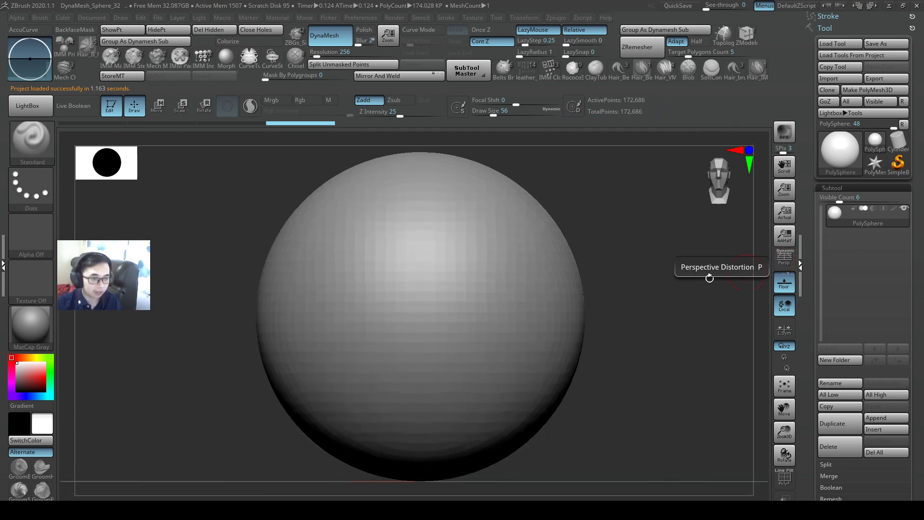
key("p")
key("p")
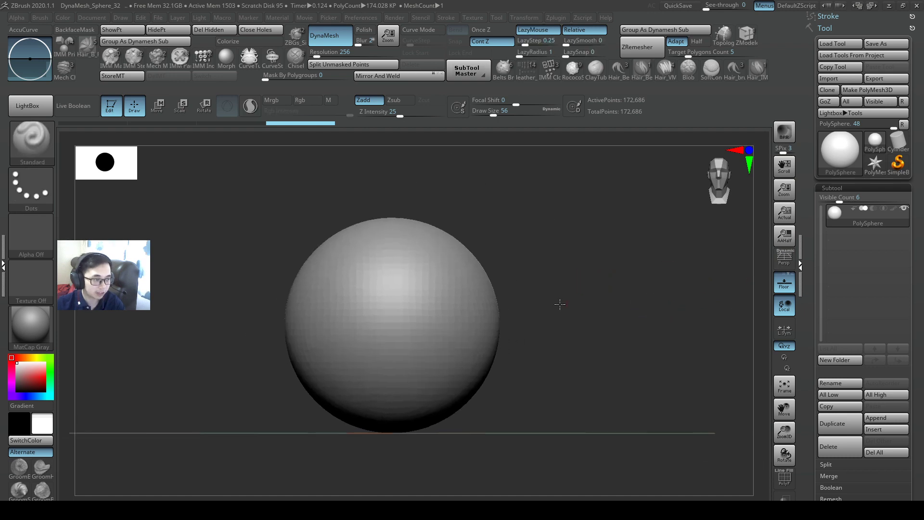
left_click_drag(533, 178, 520, 176, "alt")
left_click_drag(558, 277, 565, 291, "alt")
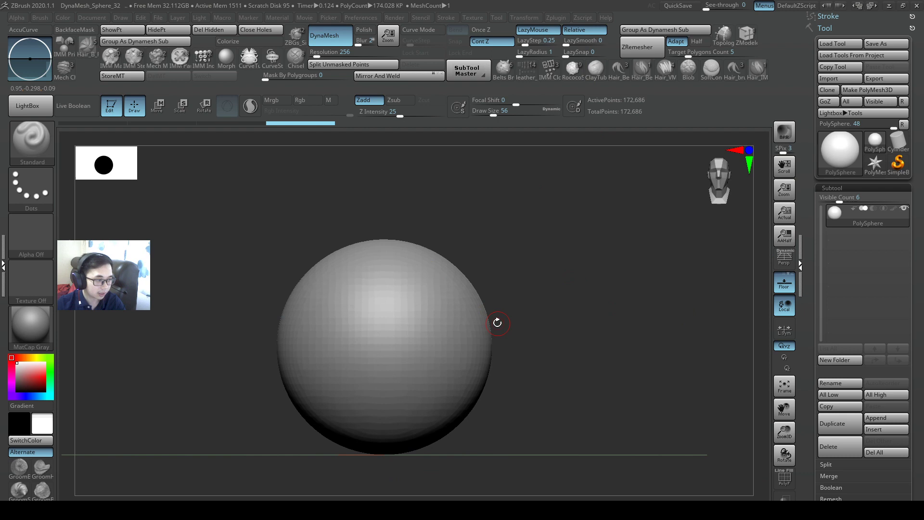
Activate the Move gizmo on the sphere, try shifting the sphere along its vertical axis and undo the shift.
key("w")
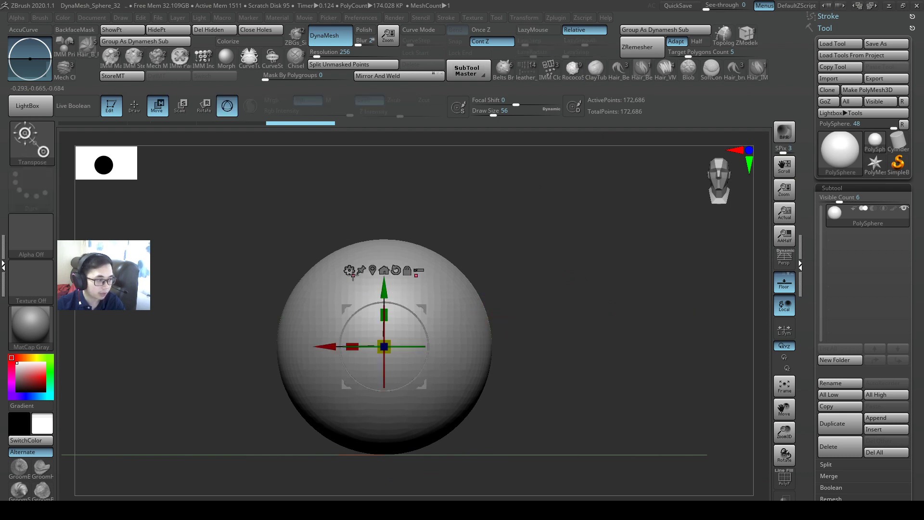
mouse_move(384, 284)
left_mouse_down()
mouse_move(389, 194)
mouse_move(392, 292)
left_mouse_up()
key("ctrl+z")
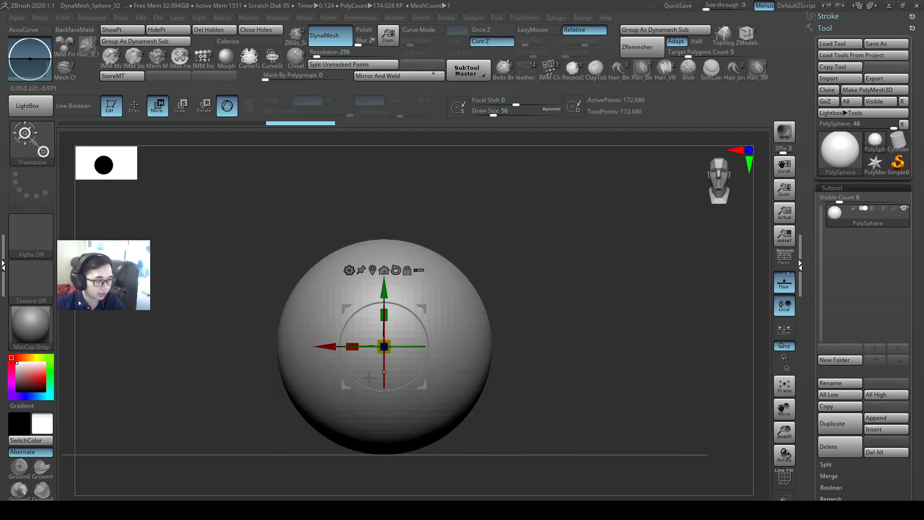
mouse_move(320, 347)
left_mouse_down()
mouse_move(286, 347)
mouse_move(320, 347)
left_mouse_up()
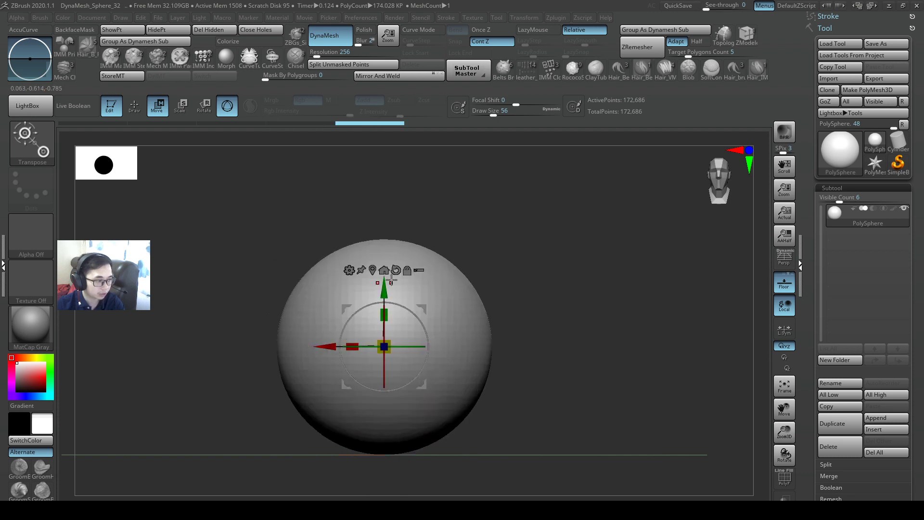
Apply the Flatten deformer to the sphere and flatten its underside into a level base.
left_click(350, 271)
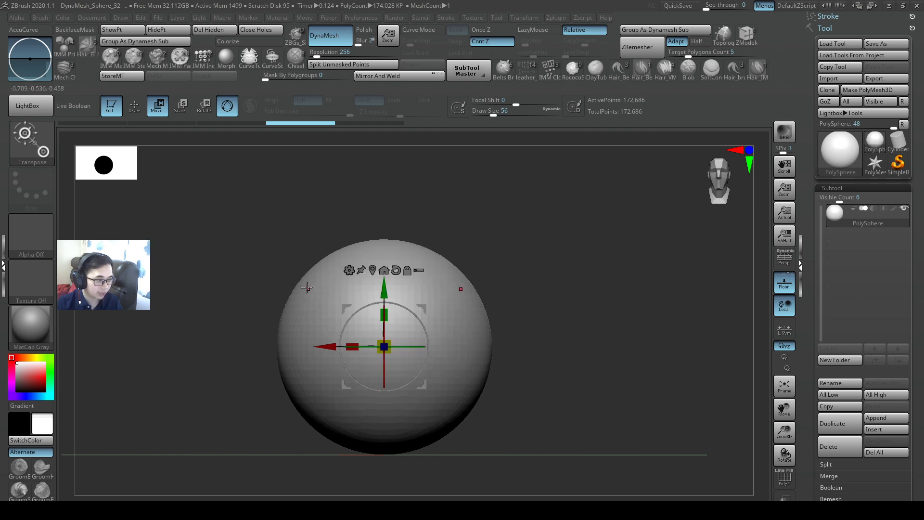
left_click(349, 270)
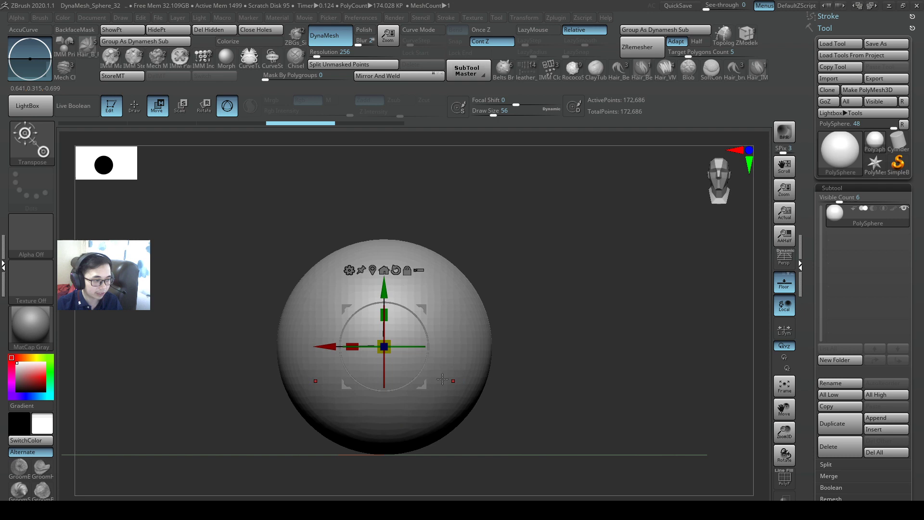
left_click(349, 273)
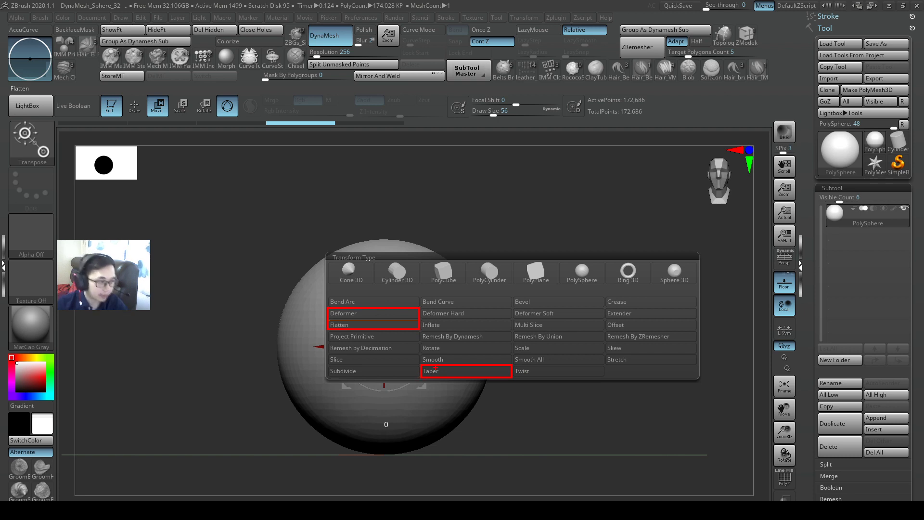
left_click(395, 326)
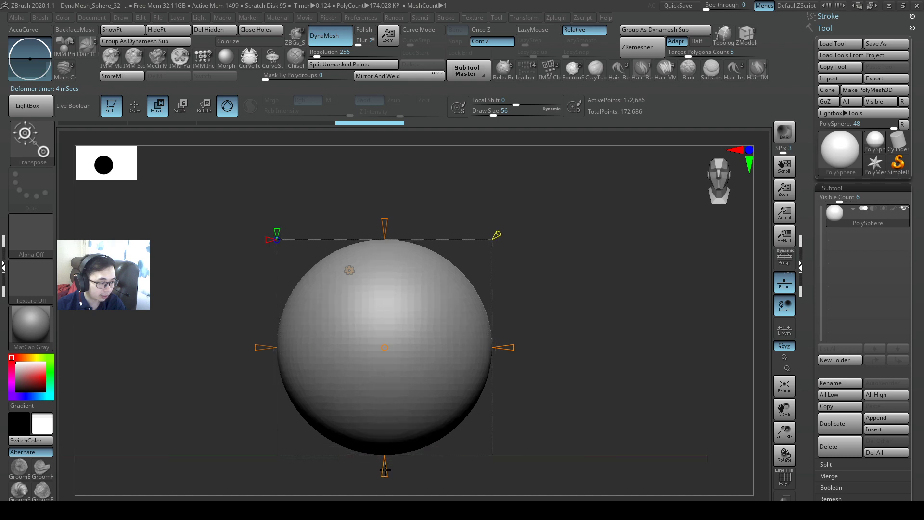
left_click_drag(384, 472, 402, 373)
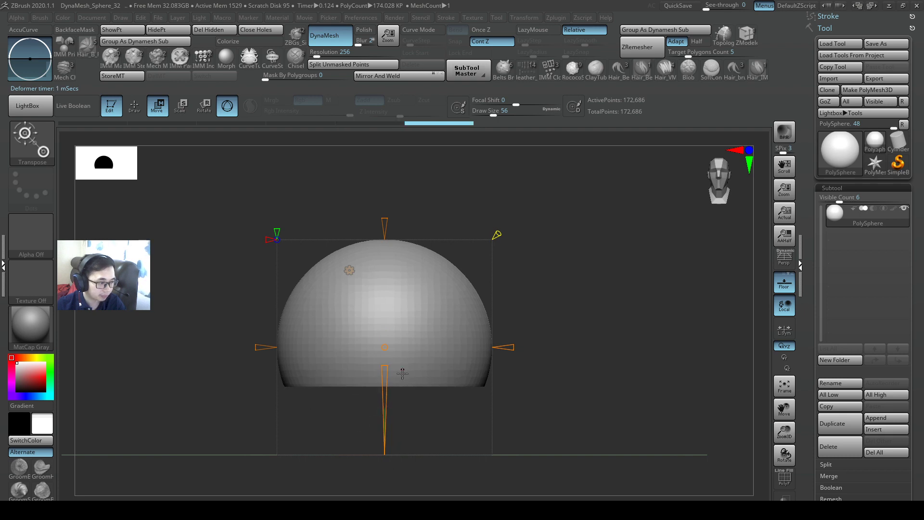
Apply the Taper deformer to the flattened dome and narrow it strongly towards its base.
left_click(348, 271)
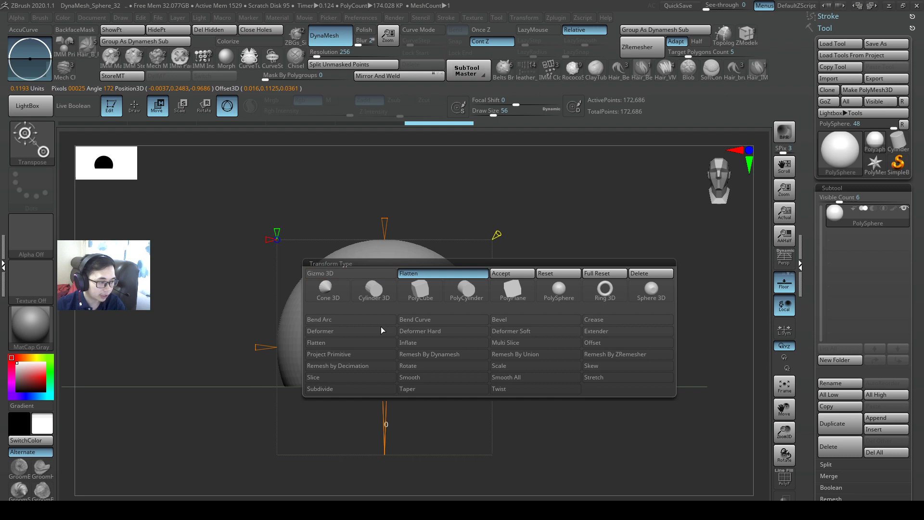
left_click(420, 388)
left_click_drag(385, 395, 351, 353)
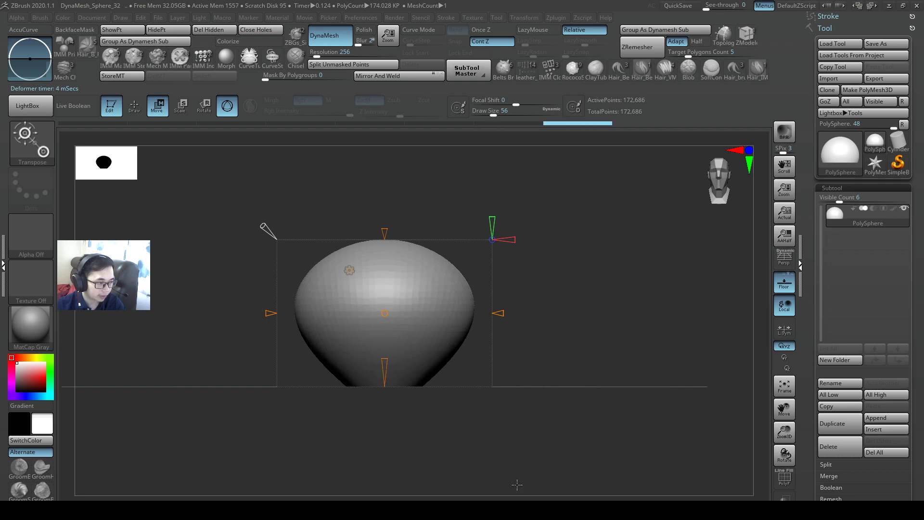
left_click_drag(474, 370, 485, 397, "alt")
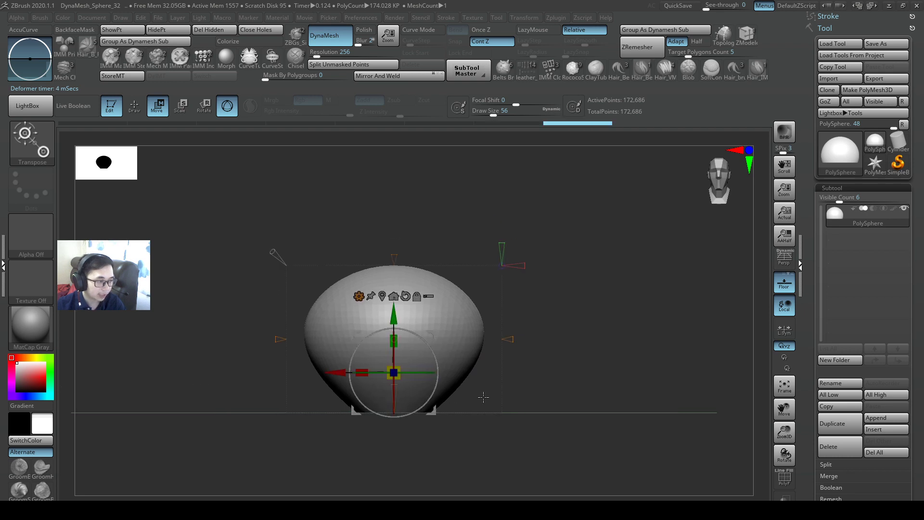
Apply the Deformer lattice to the tapered shape and try pulling one of its control points.
left_click(358, 297)
left_click(355, 363)
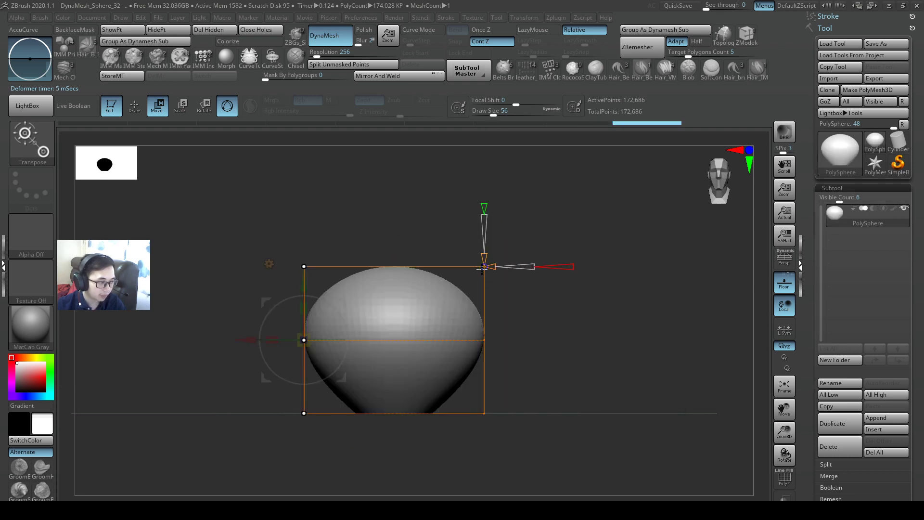
left_click_drag(509, 247, 405, 341)
left_click_drag(469, 279, 501, 233)
key("ctrl+z")
Try distorting the shape by pulling several corner and edge control points of the Deformer lattice outward.
left_click_drag(453, 364, 512, 371)
mouse_move(449, 432)
left_mouse_down()
mouse_move(528, 427)
mouse_move(633, 460)
left_mouse_up()
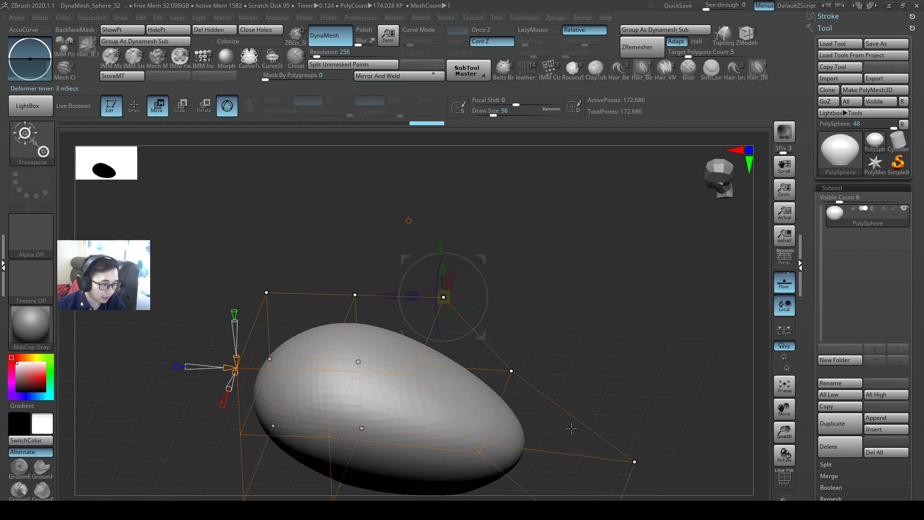
left_click_drag(572, 427, 594, 314, "alt")
key("ctrl+z")
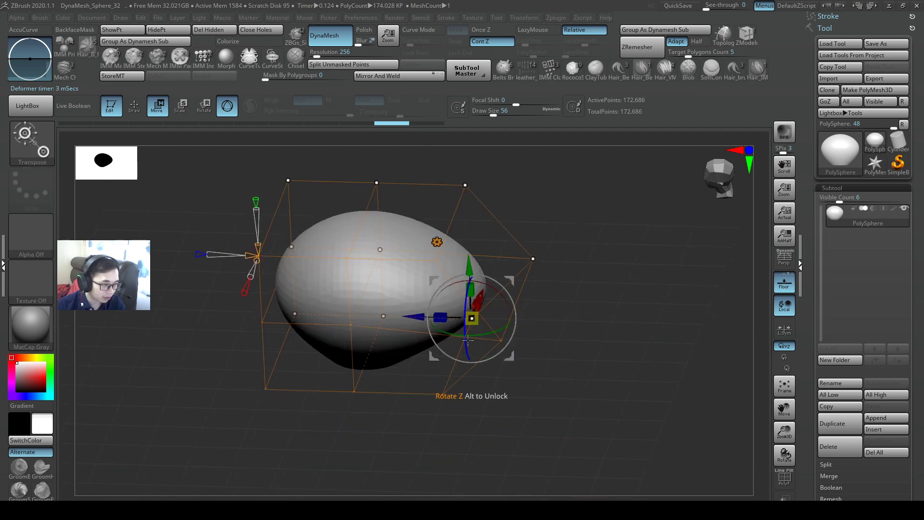
left_click_drag(593, 373, 557, 395)
left_click_drag(474, 319, 569, 376)
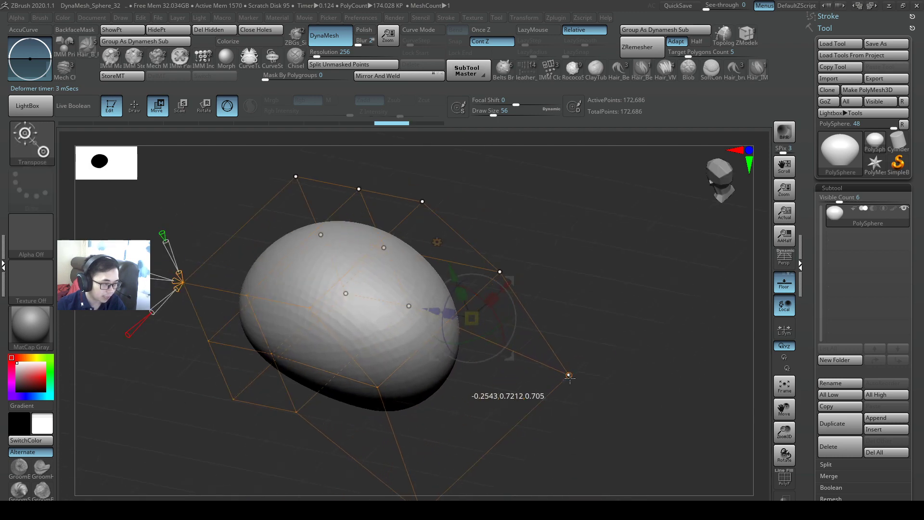
left_click_drag(484, 457, 607, 299)
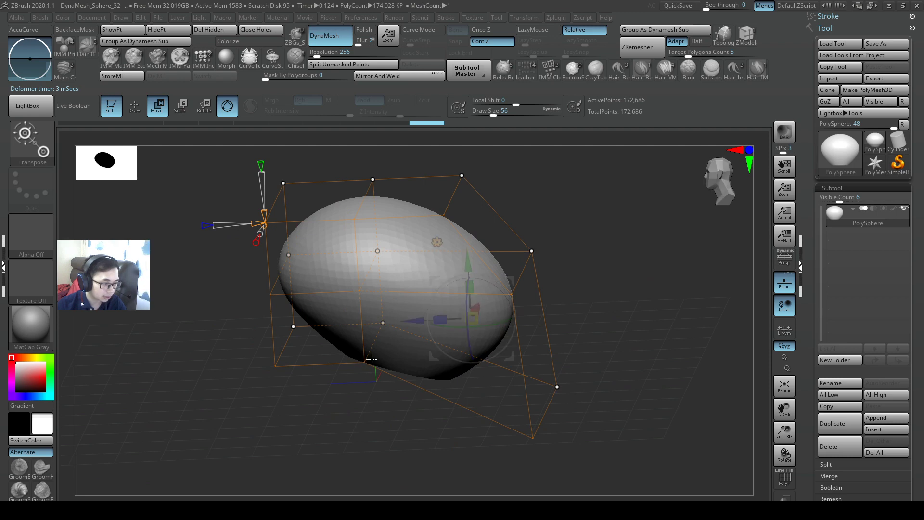
left_click_drag(372, 359, 386, 347)
left_click_drag(389, 210, 376, 138)
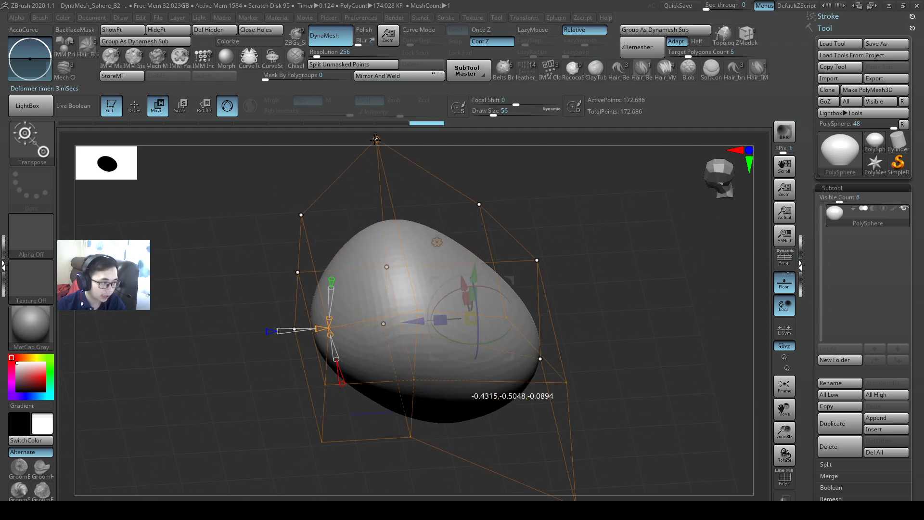
right_click_drag(376, 138, 491, 303, "alt")
left_click_drag(491, 303, 524, 342)
right_click_drag(524, 343, 396, 392, "alt")
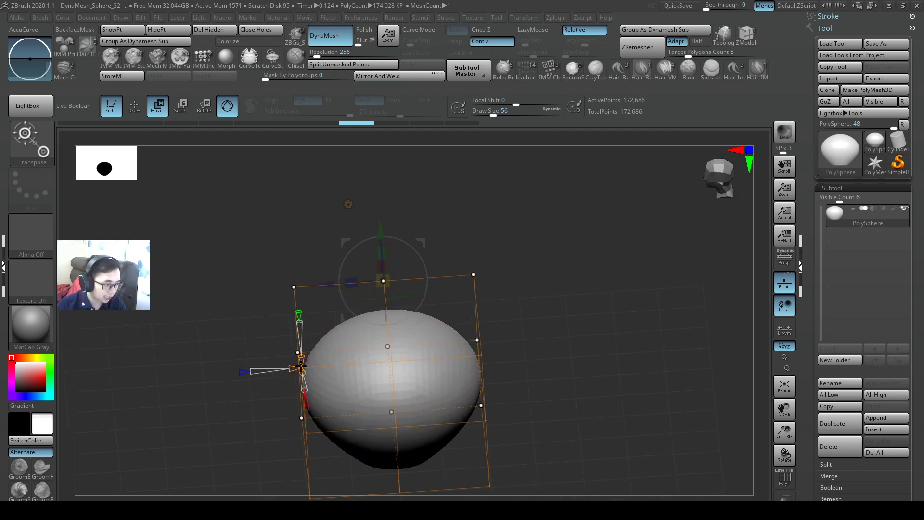
Increase the number of Deformer lattice divisions along the Z axis.
left_click_drag(305, 371, 276, 370)
key("ctrl+z")
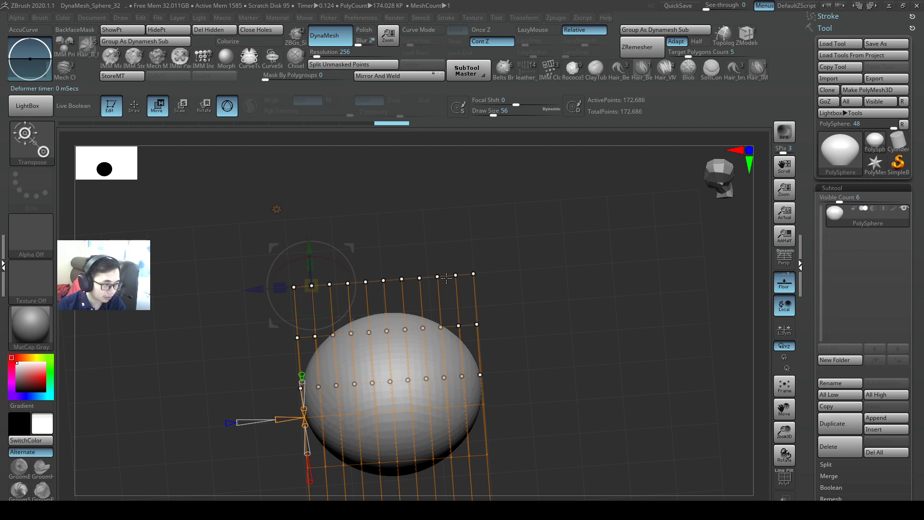
Try pulling individual upper control points of the denser lattice upward into spikes and undo the pulls.
left_click_drag(437, 277, 432, 166)
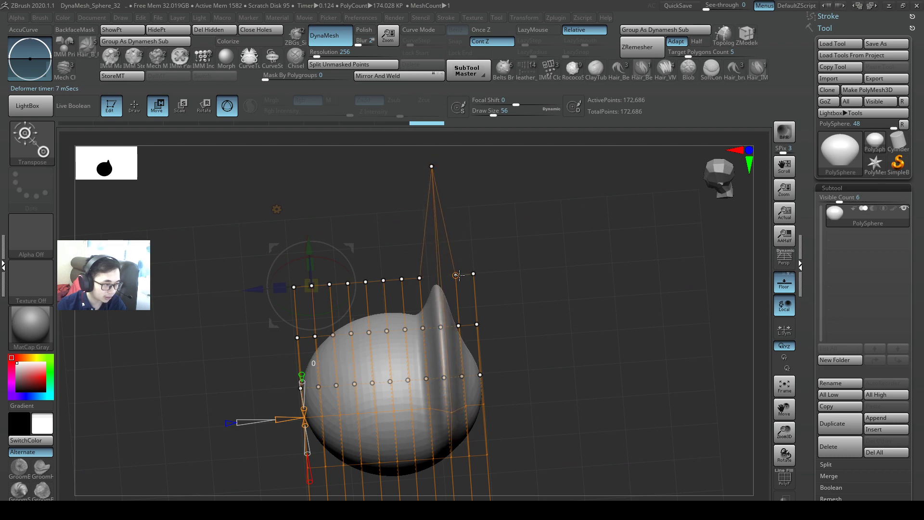
left_click_drag(457, 275, 481, 208)
left_click_drag(515, 246, 551, 254)
left_click_drag(415, 195, 435, 30)
mouse_move(545, 308)
left_mouse_down()
mouse_move(568, 313)
mouse_move(534, 371)
mouse_move(515, 376)
left_mouse_up()
key("ctrl+z")
key("ctrl+z")
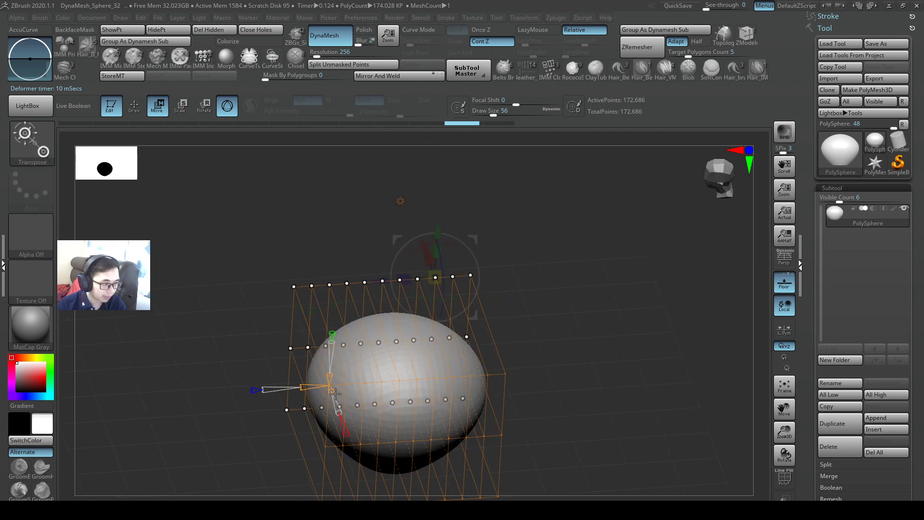
Reduce the Deformer lattice divisions along the other axes, setting X Divide to 2.
key("ctrl+shift+z")
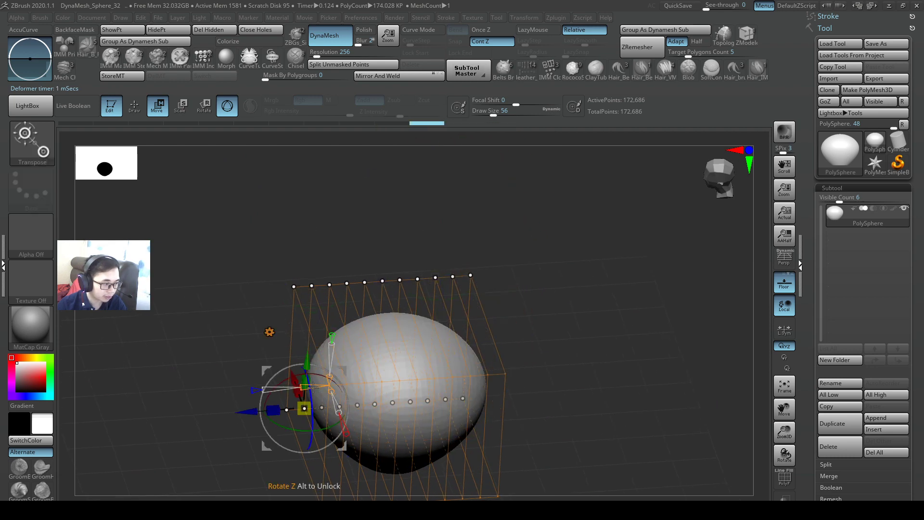
key("ctrl+shift+z")
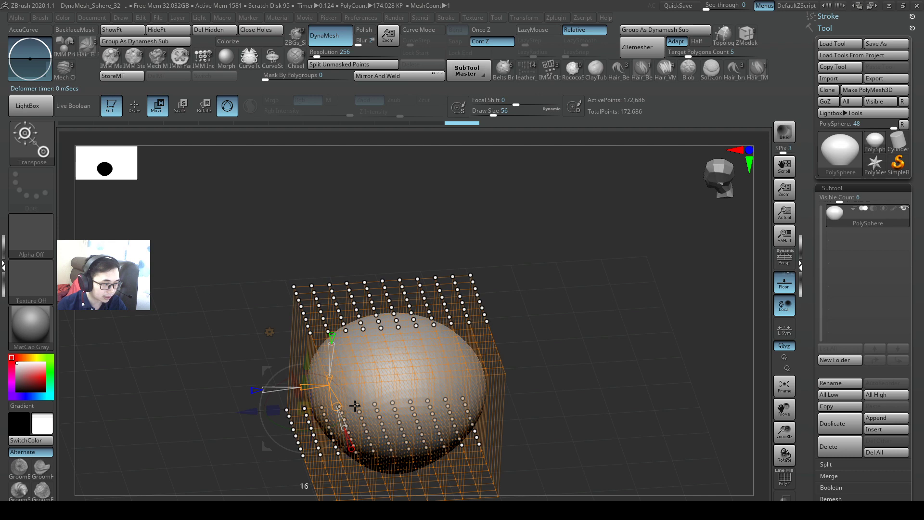
key("ctrl+shift+z")
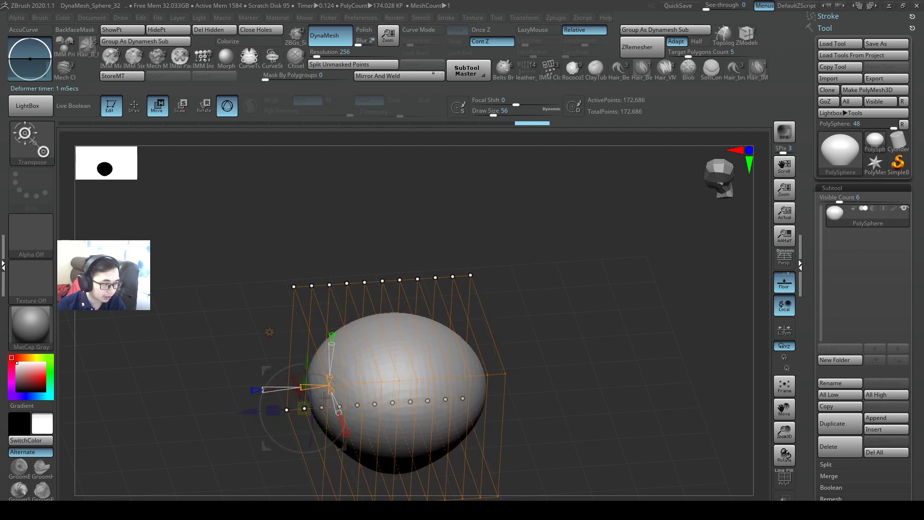
key("ctrl+shift+z")
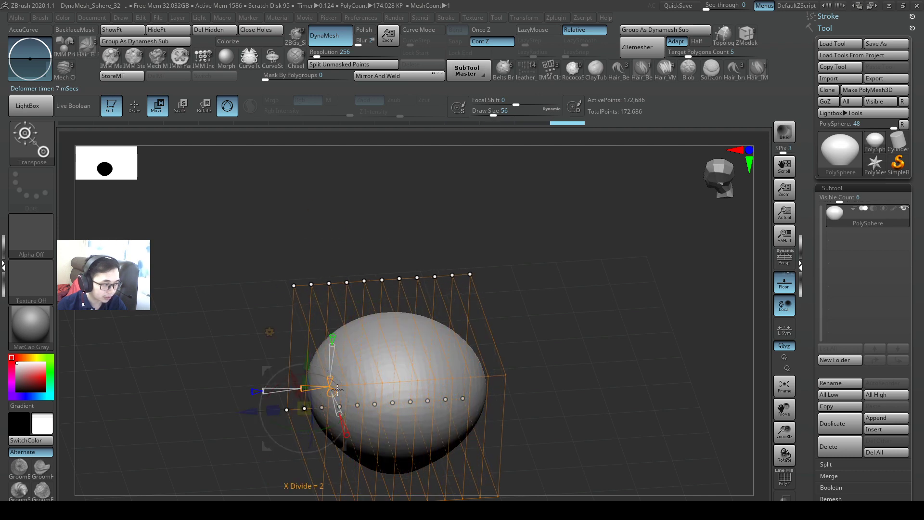
Switch the transform type to Gizmo 3D and back to the Deformer lattice.
key("w")
left_click_drag(443, 322, 371, 319)
left_click(356, 318)
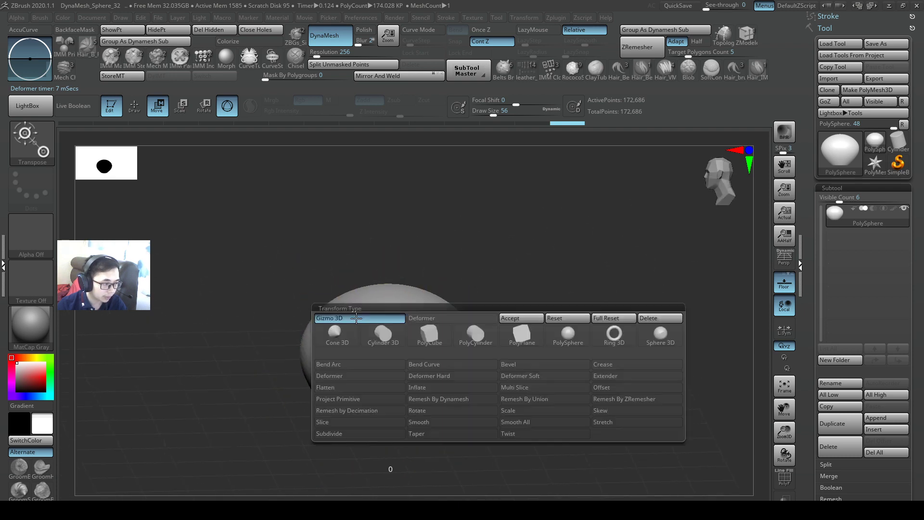
left_click(410, 319)
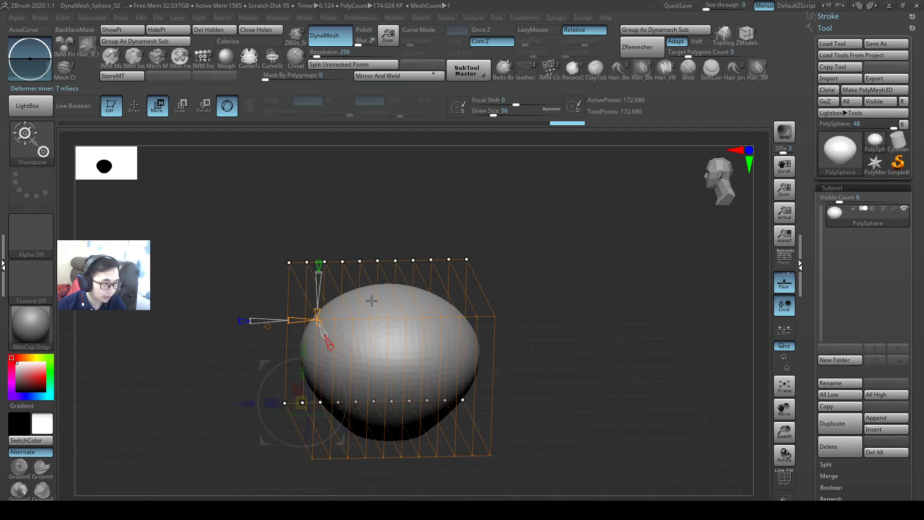
Return to the Gizmo 3D and relocate it onto the upper side surface of the shape.
key("w")
left_click(352, 321, "alt")
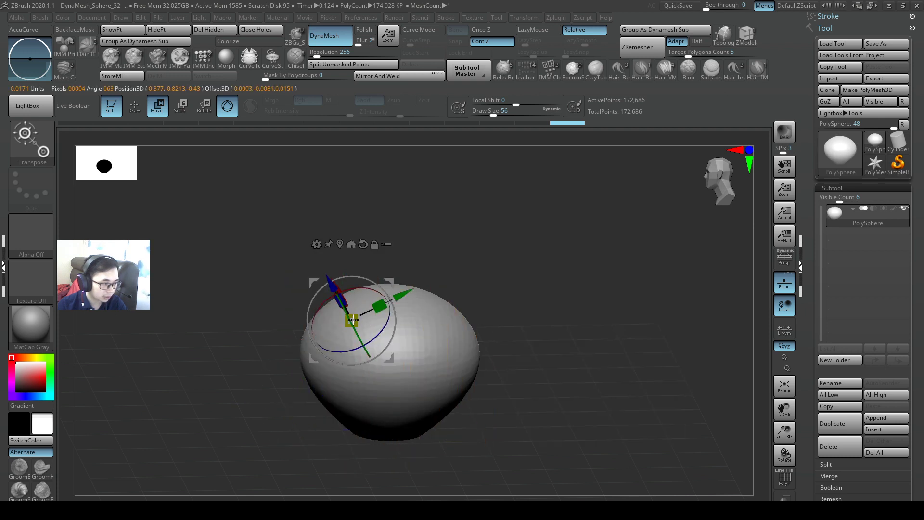
left_click(315, 244)
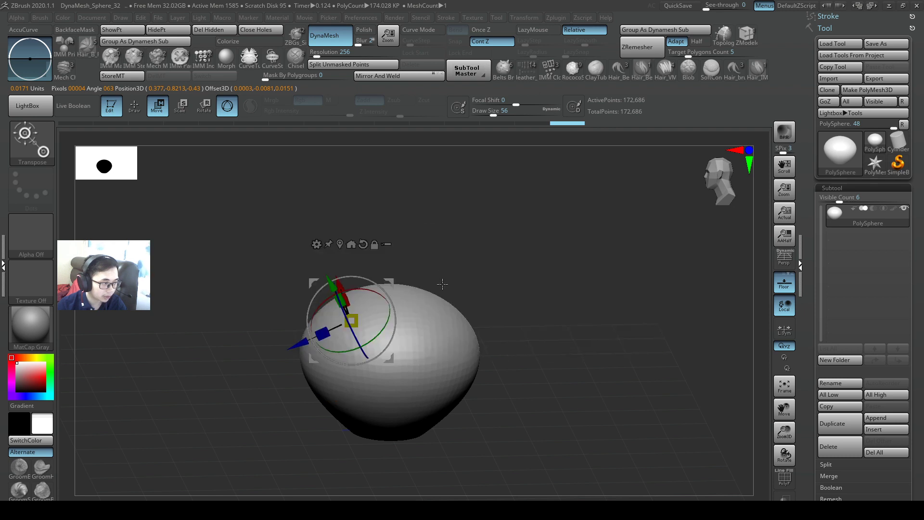
Relocate the Gizmo 3D onto the opposite upper side surface and try the Deformer lattice in that tilted orientation.
left_click(426, 340, "alt")
left_click(391, 263)
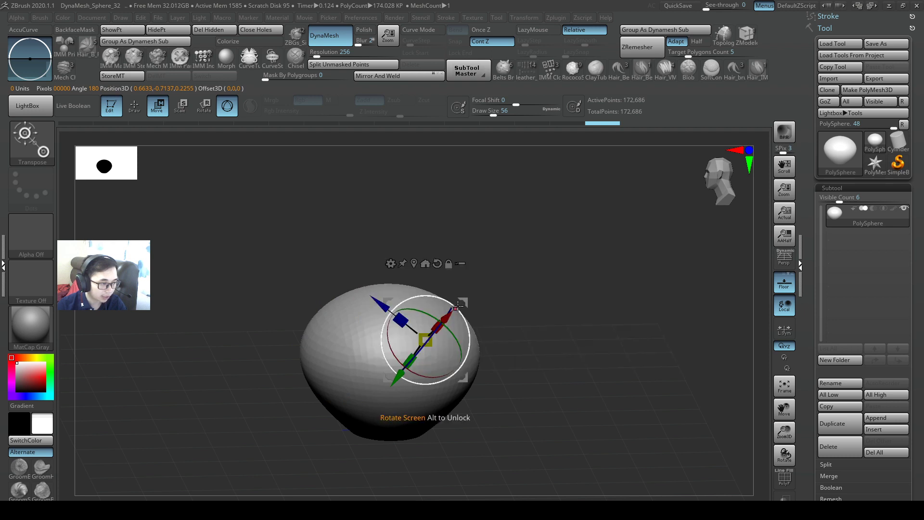
left_click(390, 264)
left_click(407, 305)
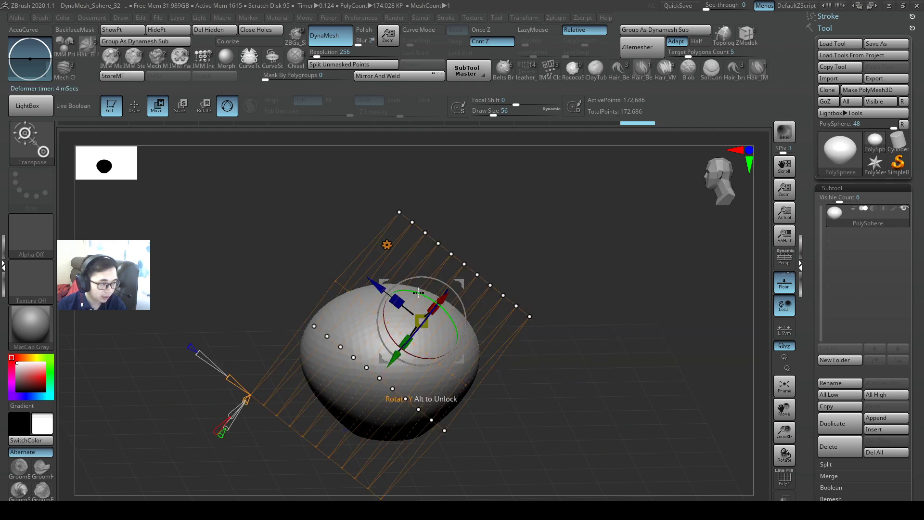
key("ctrl+z")
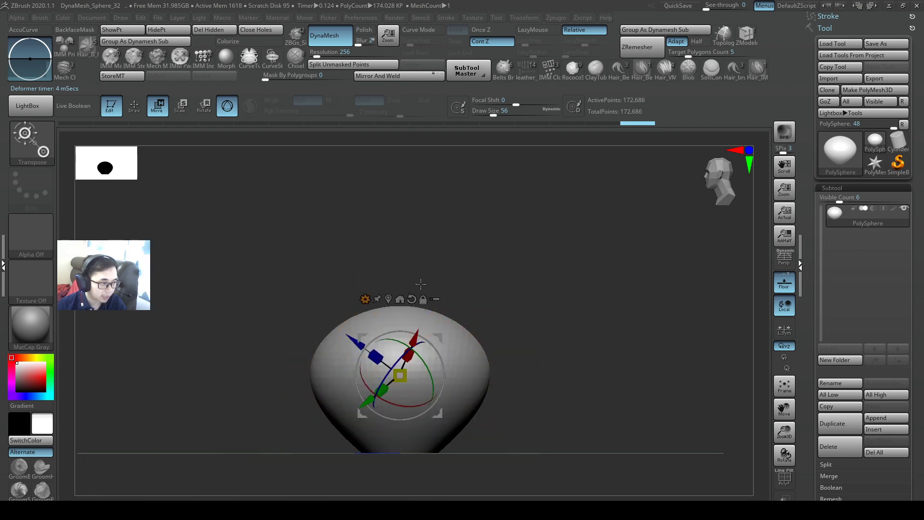
Return from the tilted Deformer lattice to the Gizmo 3D, stepping back and forth through the history to remove the lattice.
left_click(366, 300)
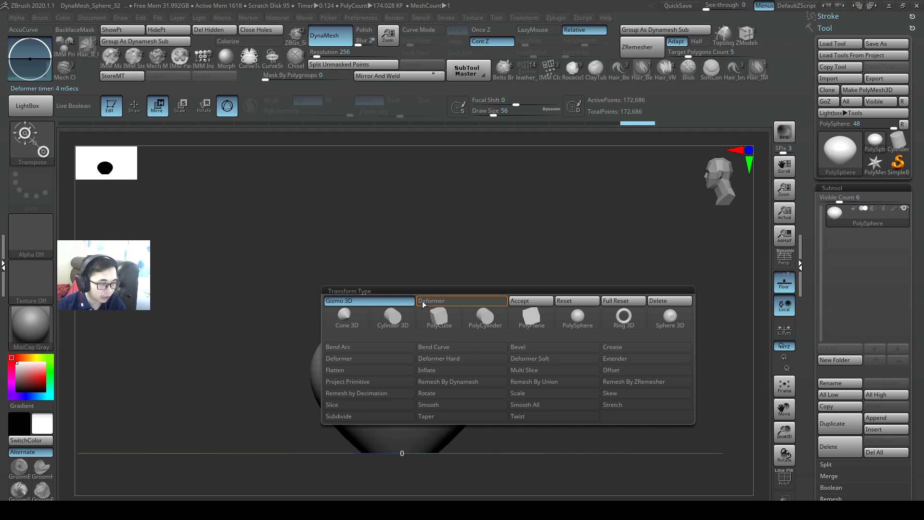
left_click(394, 302)
key("ctrl+z")
key("ctrl+shift+z")
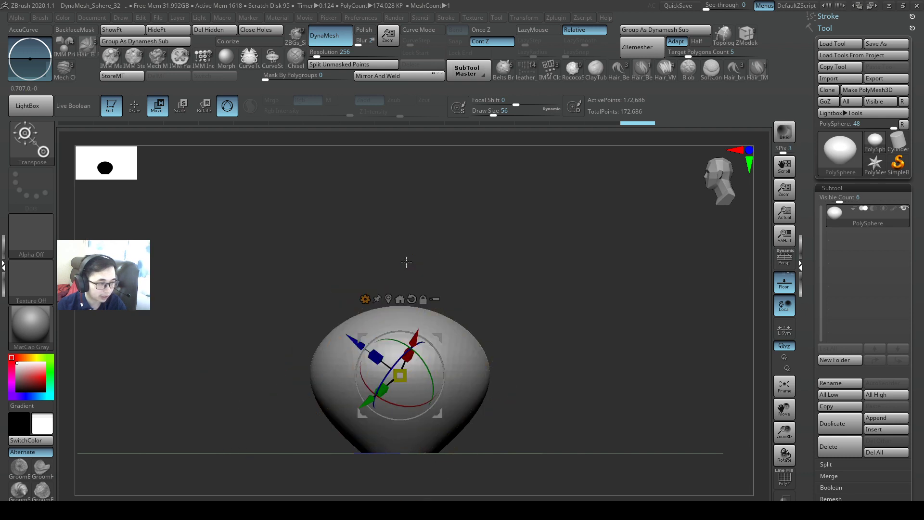
key("ctrl+z")
key("ctrl+shift+z")
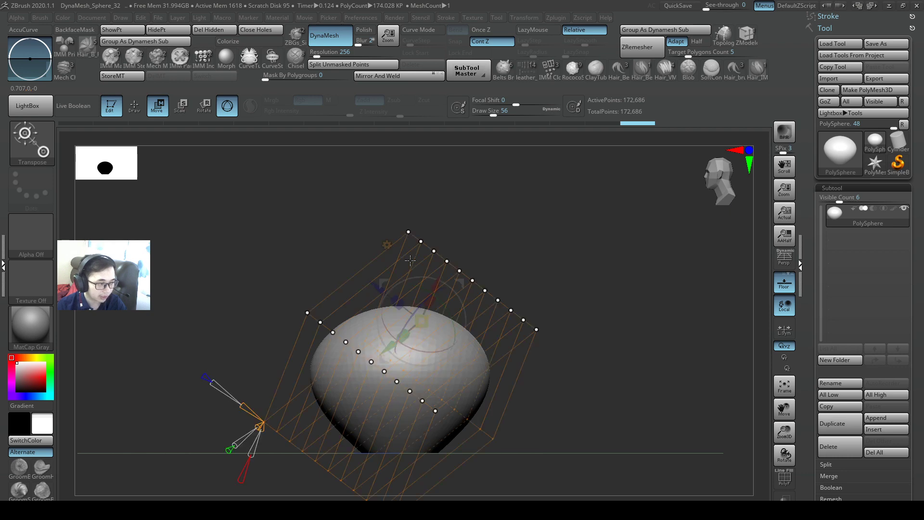
left_click_drag(464, 270, 487, 254)
key("ctrl+z")
key("ctrl+z")
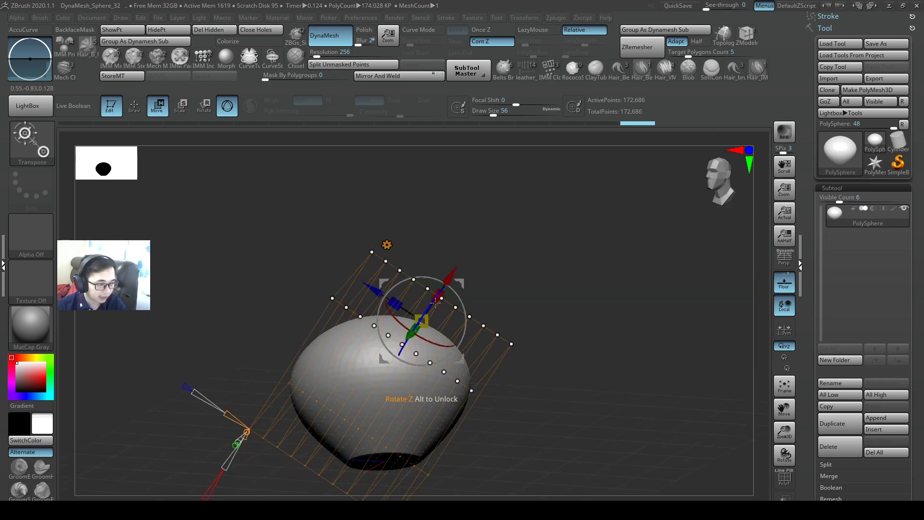
key("ctrl+z")
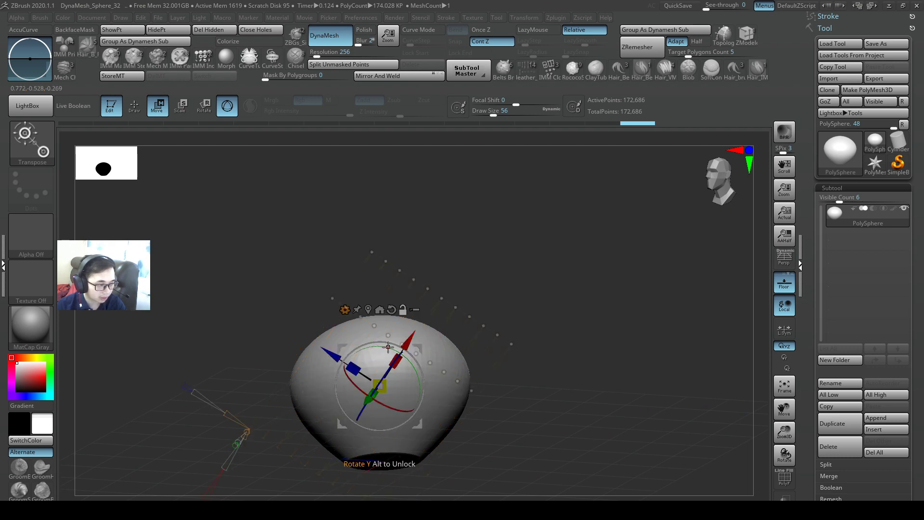
Rotate the unlocked gizmo about its Y axis until upright, try the Deformer lattice in that orientation, and undo it.
left_click_drag(388, 348, 459, 369, "alt")
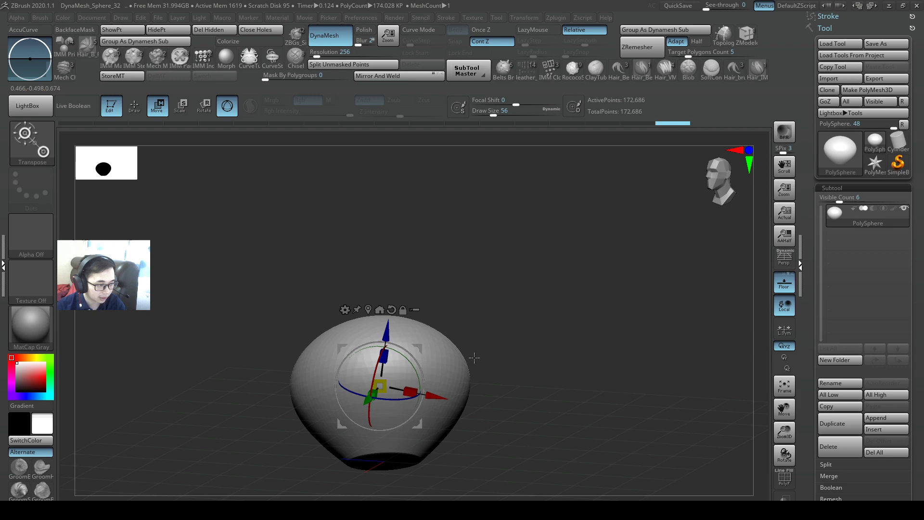
left_click(345, 310)
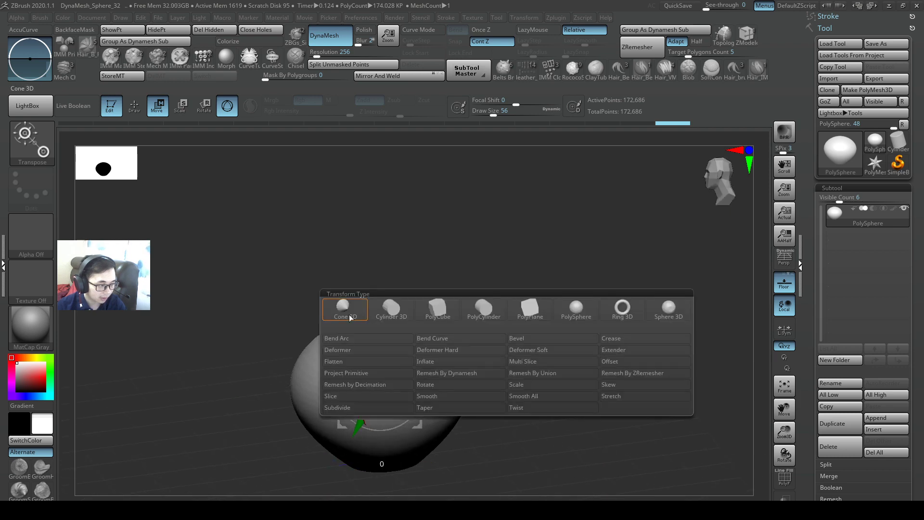
left_click(356, 350)
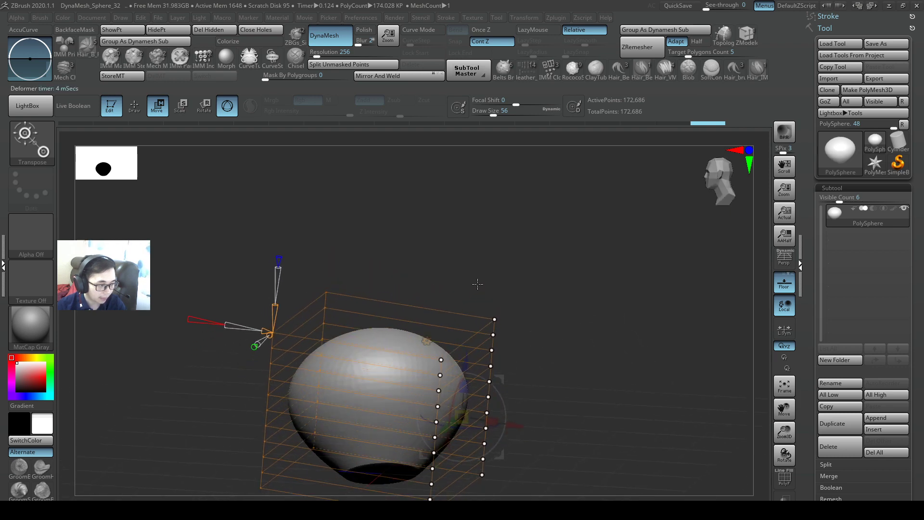
right_click_drag(433, 376, 415, 338, "shift")
key("ctrl+z")
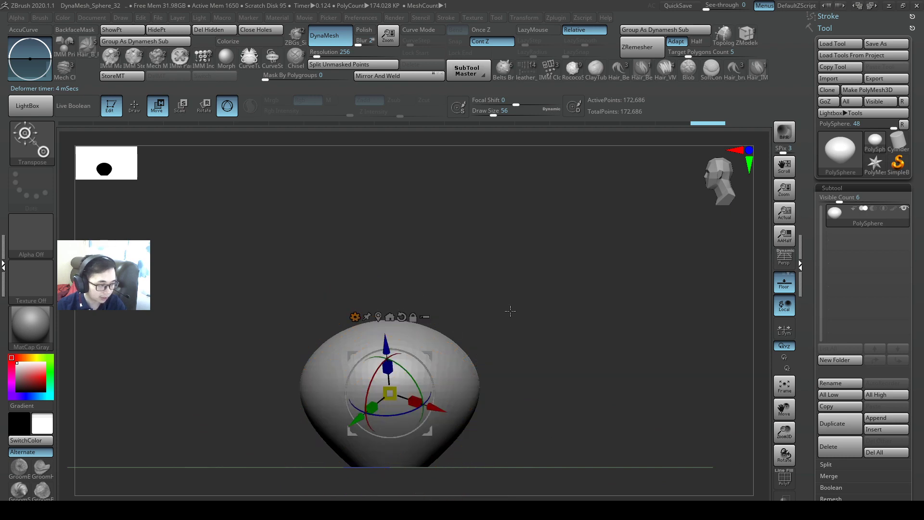
Center the Gizmo 3D on the unmasked mesh and reset its orientation to the world axes.
left_click_drag(510, 311, 520, 301, "alt")
left_click(365, 306)
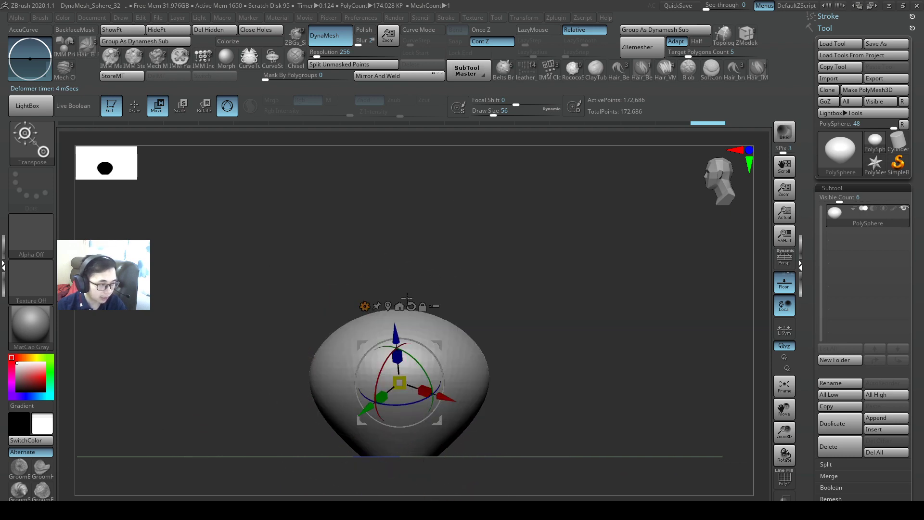
left_click(388, 306)
left_click(411, 339, "alt")
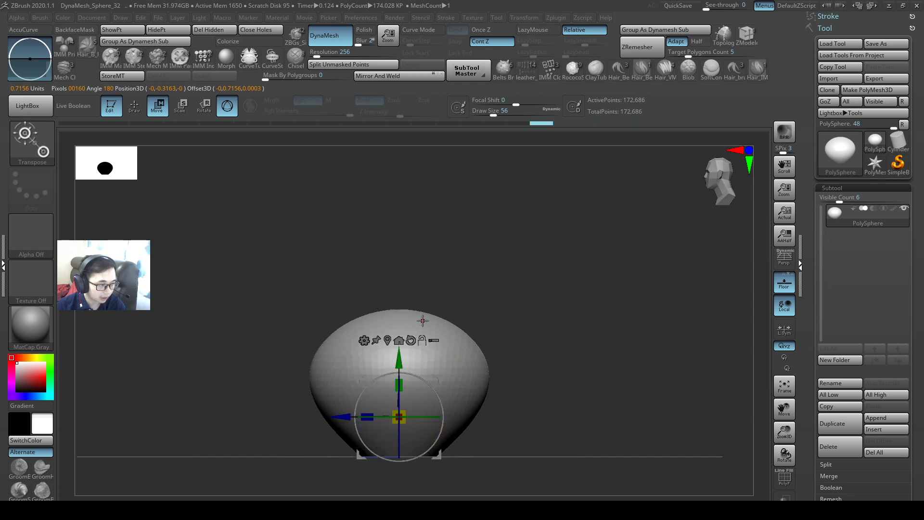
Try replacing the mesh with the Ring 3D primitive from the gizmo customization options and undo it.
left_click(363, 341)
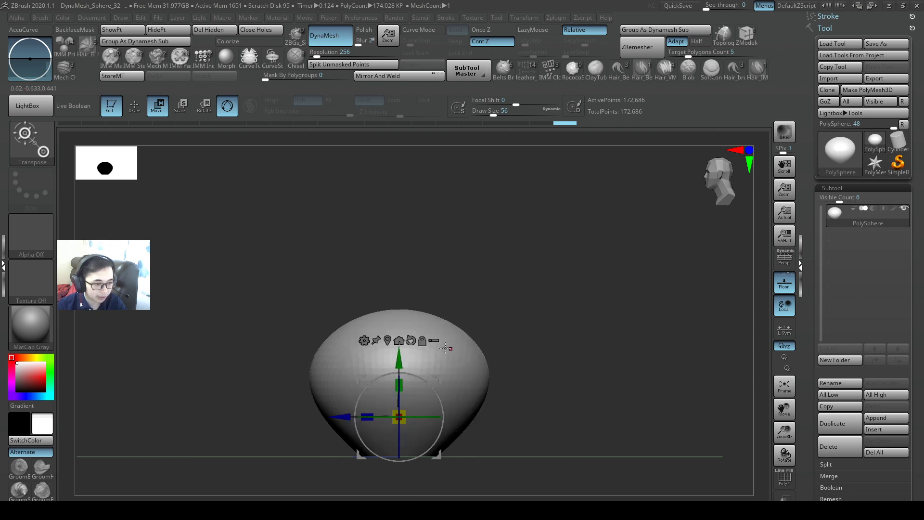
left_click(365, 341)
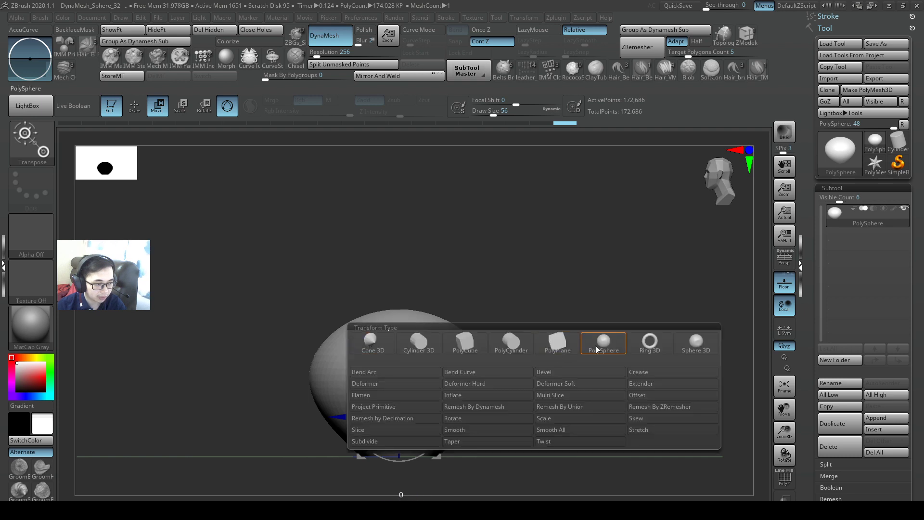
left_click(635, 354)
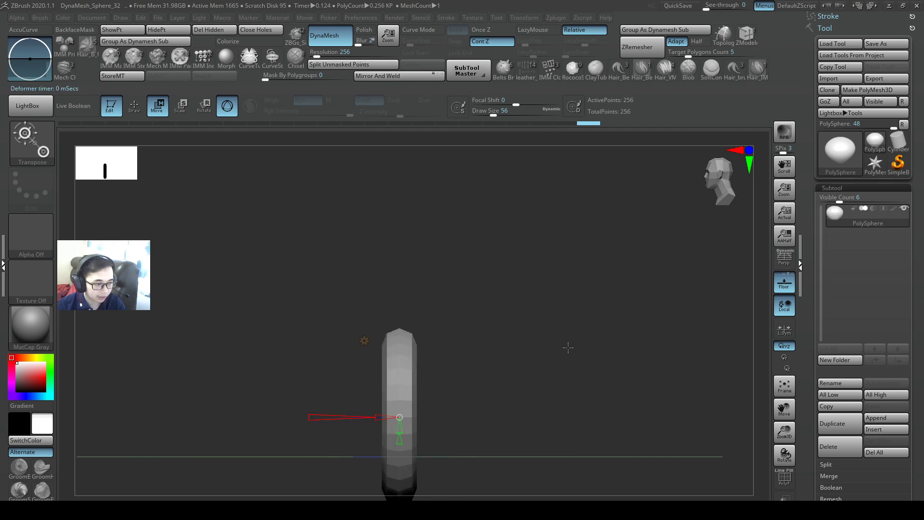
mouse_move(552, 372)
left_mouse_down()
mouse_move(525, 395)
mouse_move(553, 431)
mouse_move(608, 357)
mouse_move(592, 386)
mouse_move(541, 377)
mouse_move(594, 375)
mouse_move(603, 356)
left_mouse_up()
key("ctrl+z")
Mask the whole shape and insert a Ring 3D primitive into the same subtool.
left_click_drag(547, 351, 570, 337, "alt")
left_click_drag(571, 209, 267, 501, "ctrl")
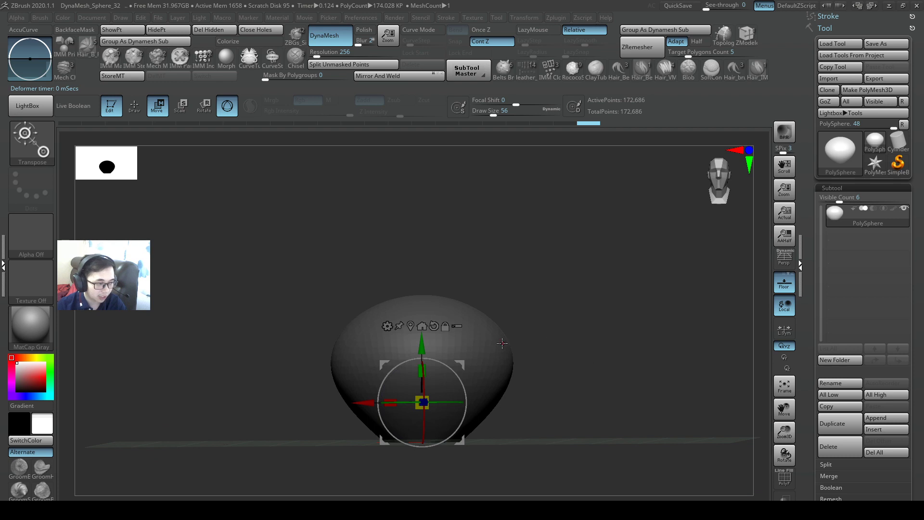
left_click(388, 326)
left_click(670, 329)
left_click_drag(607, 355, 584, 323)
left_click_drag(450, 424, 613, 302)
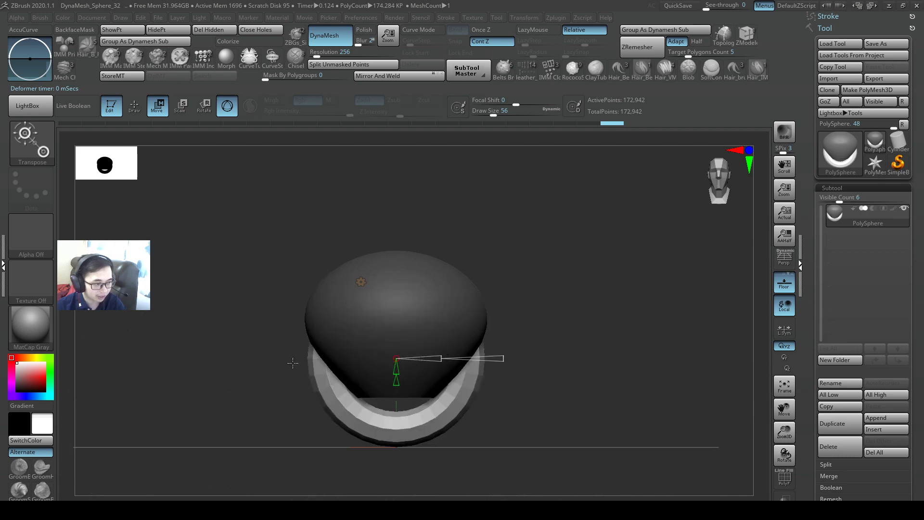
Undo the Ring 3D insertion and the masking of the shape.
key("ctrl+z")
key("ctrl+z")
left_click_drag(528, 273, 521, 295, "alt")
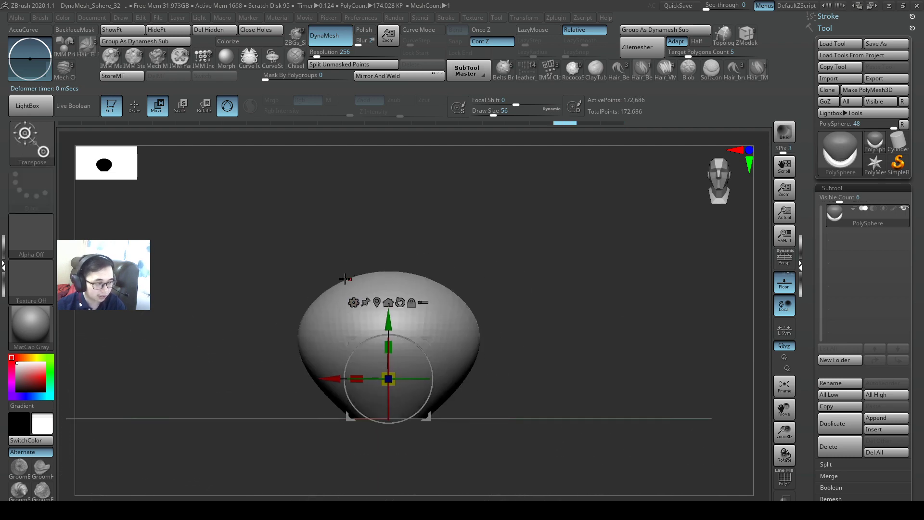
left_click(353, 303)
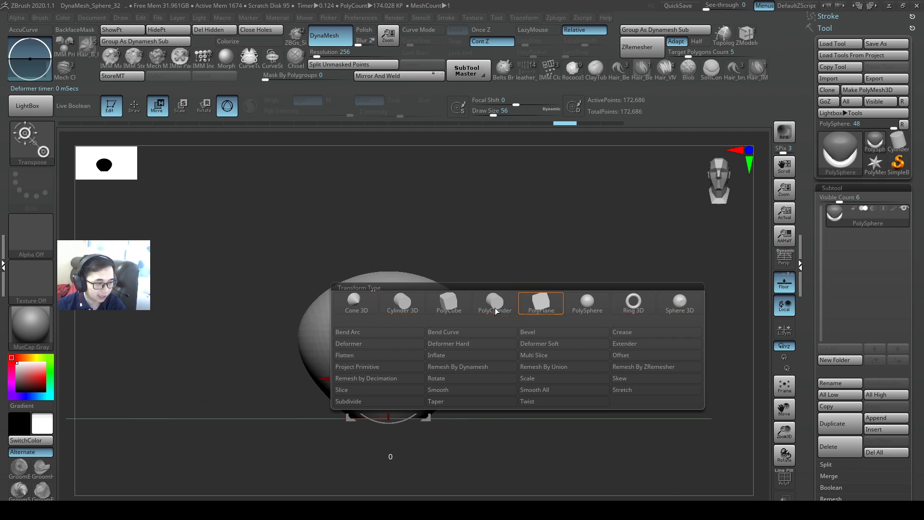
left_click(355, 300)
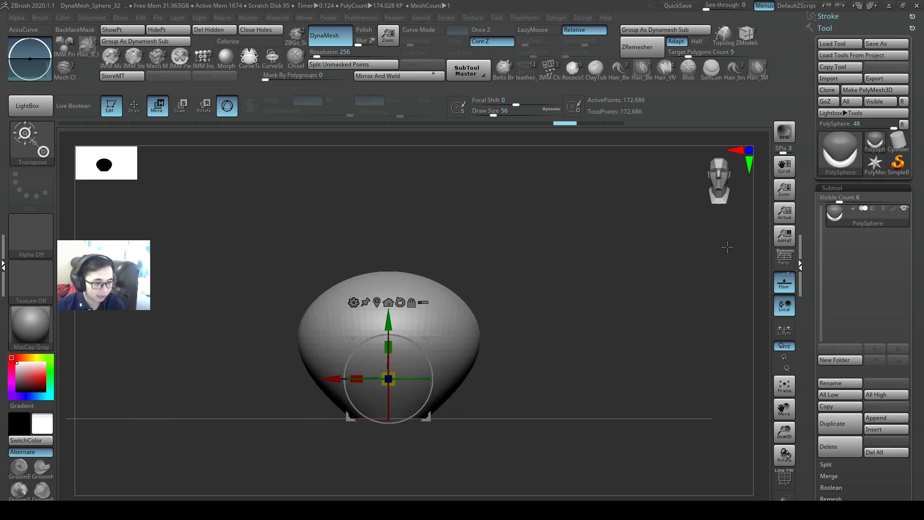
left_click_drag(495, 244, 508, 257, "alt")
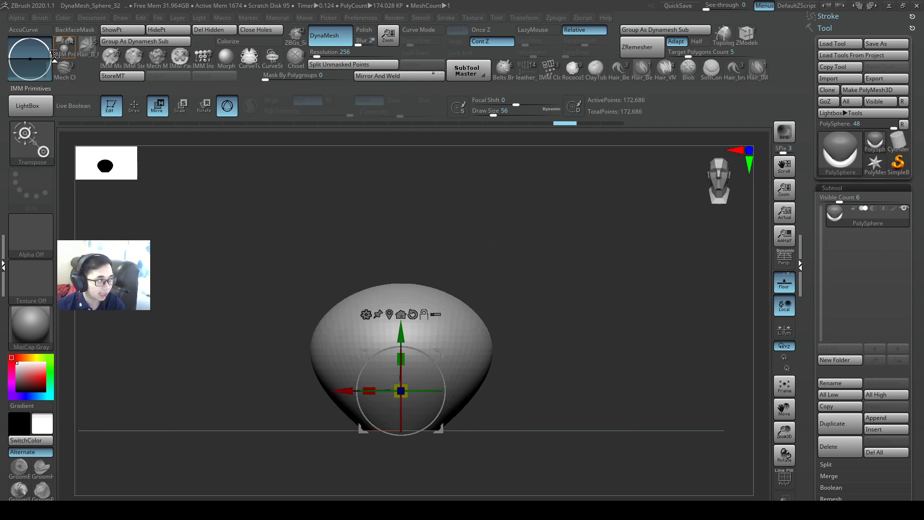
Try inserting a PolySphere with the IMM Primitives brush in place of the mesh and undo it.
left_click(64, 46)
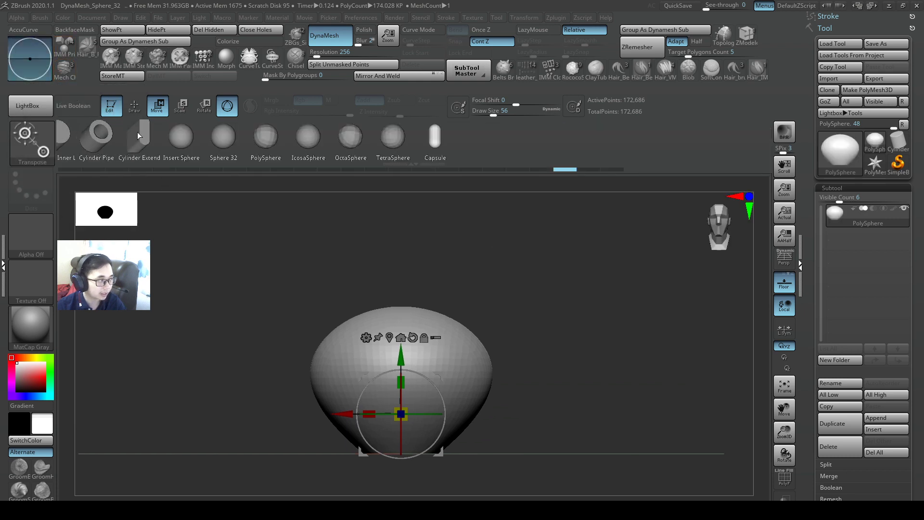
left_click(272, 139)
left_click_drag(444, 380, 456, 387)
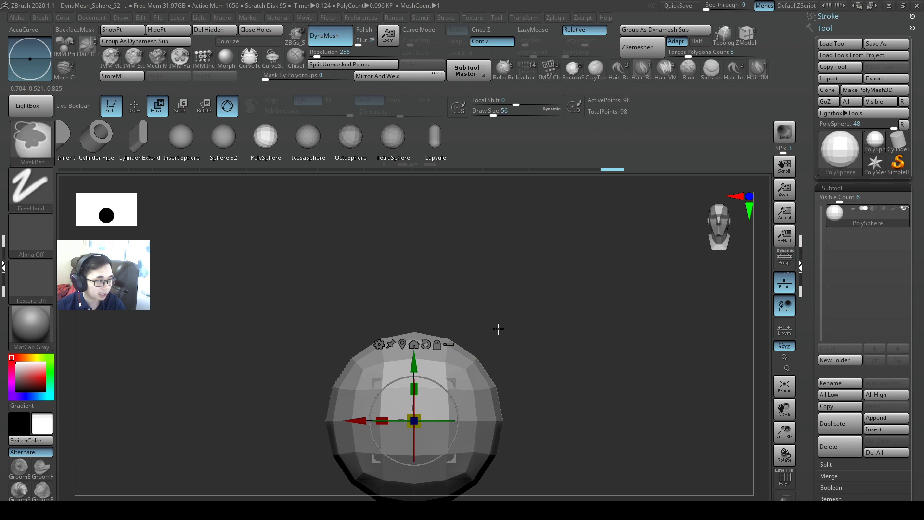
left_click_drag(495, 326, 506, 325, "ctrl")
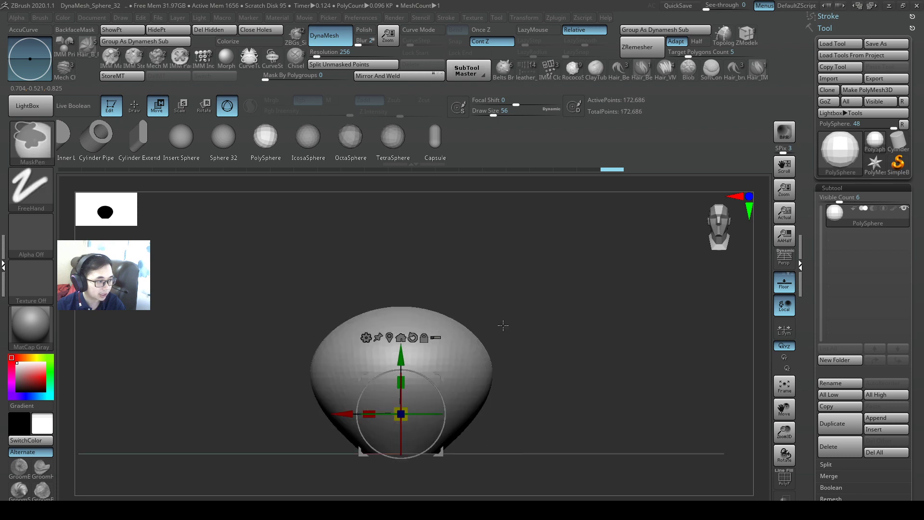
Append a Ring3D mesh as a new subtool.
left_click(905, 419)
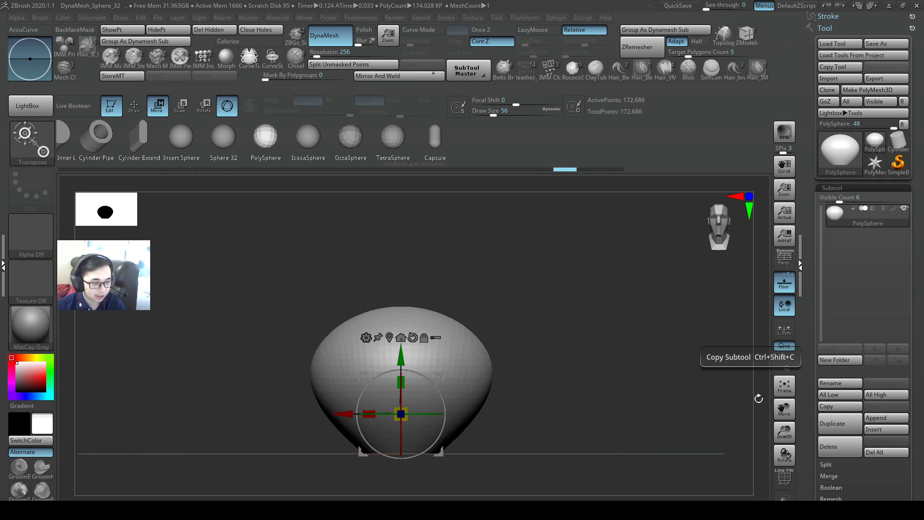
left_click(891, 419)
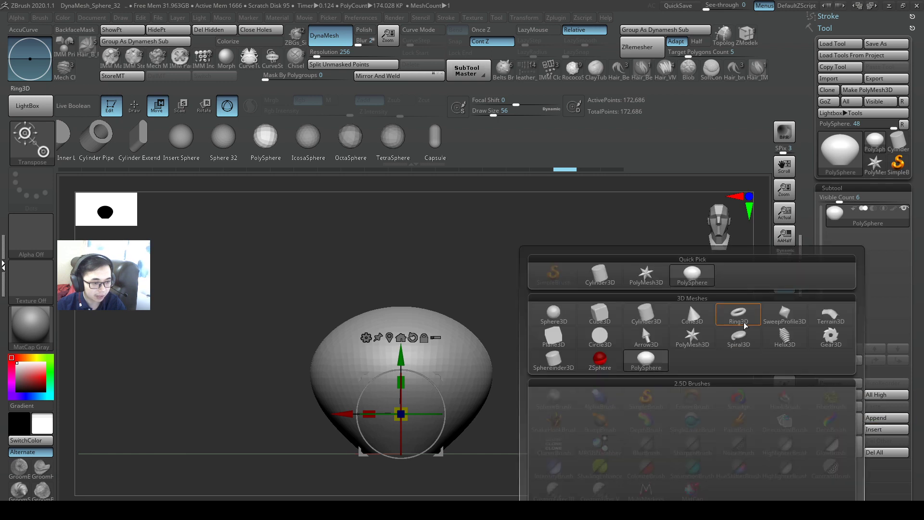
mouse_move(747, 326)
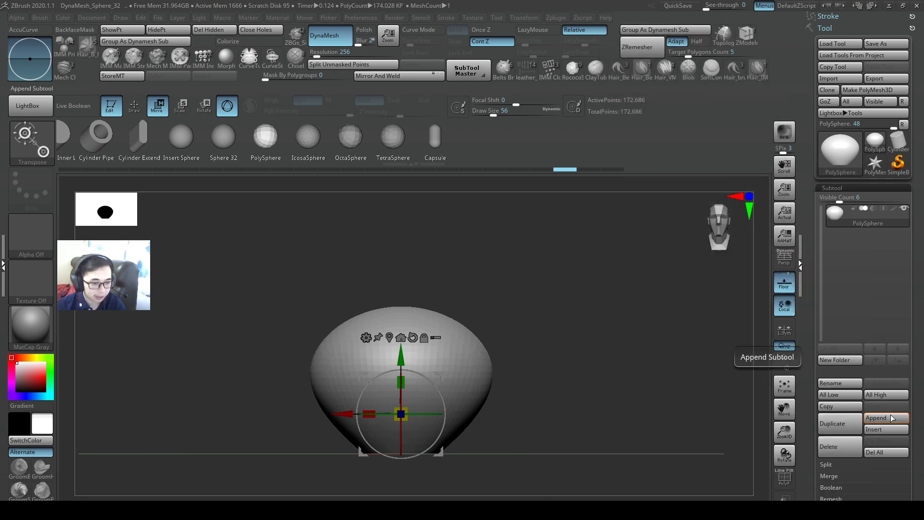
left_click(877, 418)
left_click(881, 417)
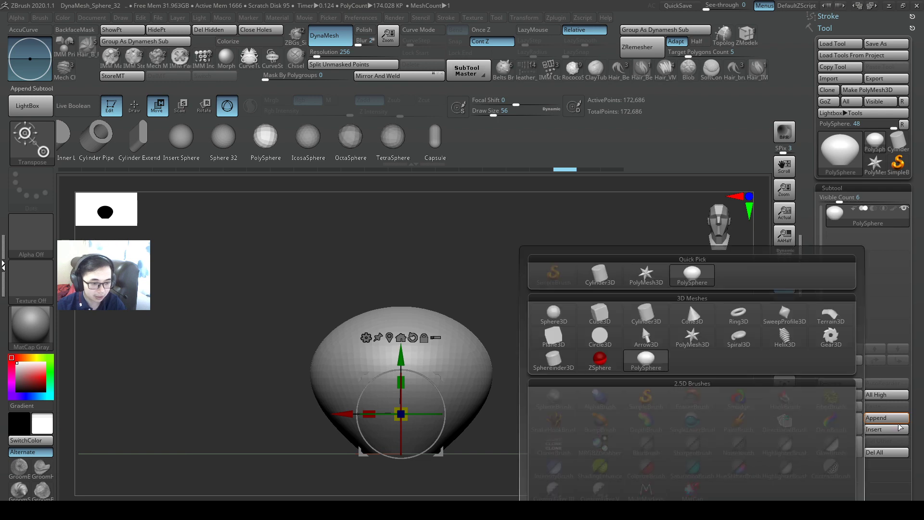
left_click(739, 314)
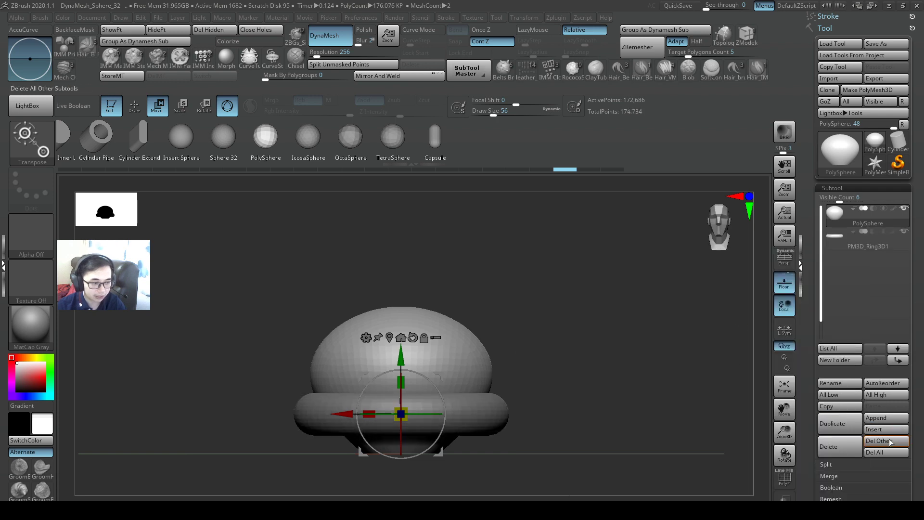
Append a Cube3D mesh as another subtool and undo a trial move of the PolySphere.
left_click(886, 417)
left_click(600, 314)
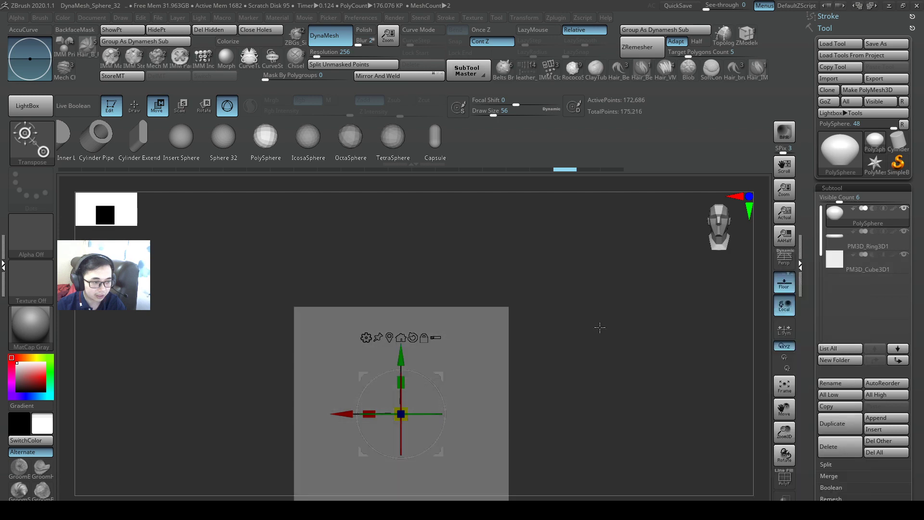
left_click_drag(405, 357, 413, 217)
key("ctrl+z")
Select the cube subtool and move it straight down below the ring.
left_click(460, 352, "alt")
left_click_drag(404, 357, 581, 318)
left_click_drag(426, 411, 360, 420)
left_click_drag(517, 355, 622, 332, "alt")
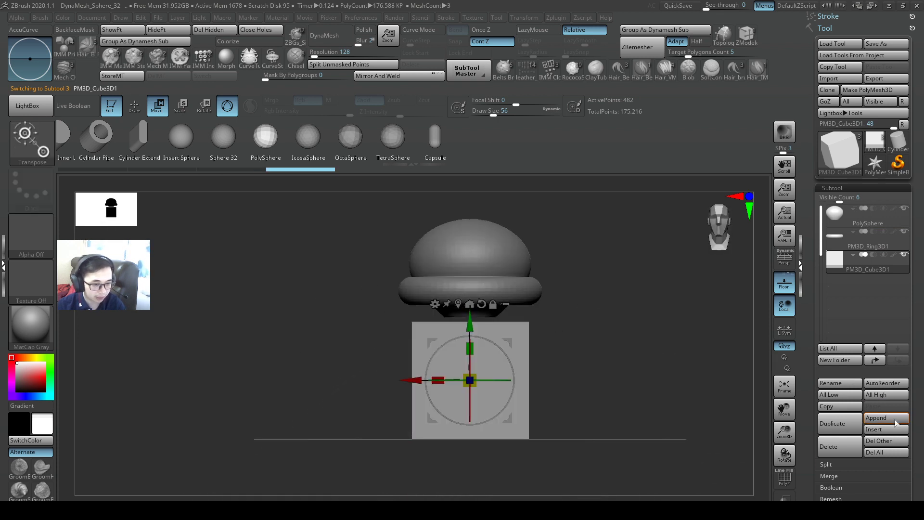
Delete the cube subtool and accept the permanent removal.
left_click_drag(557, 319, 521, 368, "alt")
left_click(854, 453)
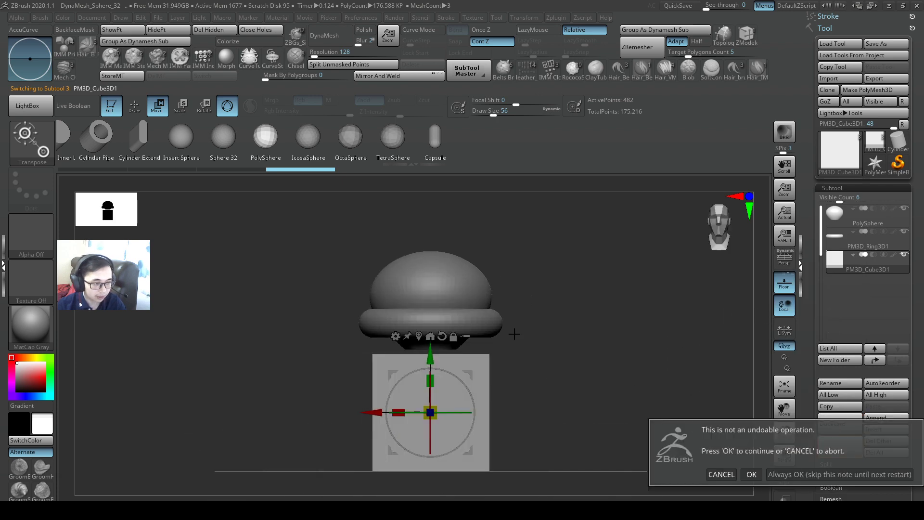
left_click(751, 473)
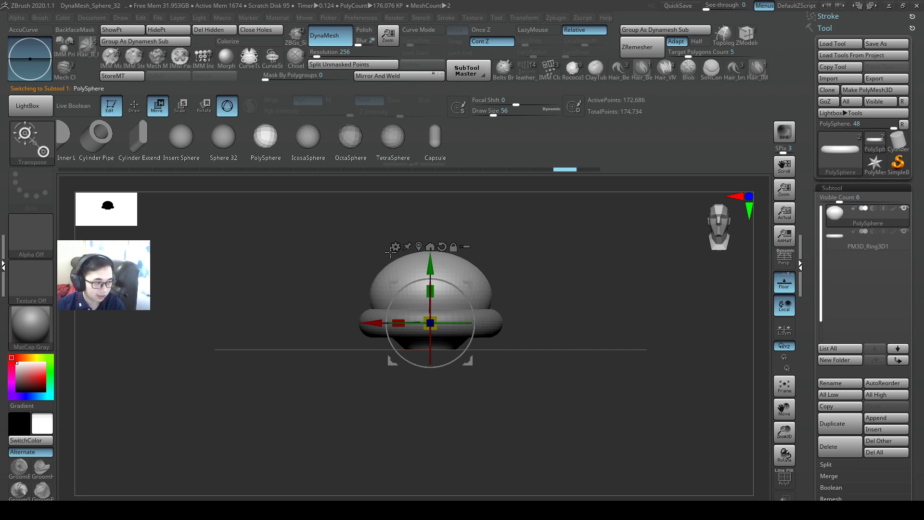
left_click(395, 247)
left_click(393, 247)
left_click_drag(388, 248, 389, 275, "alt")
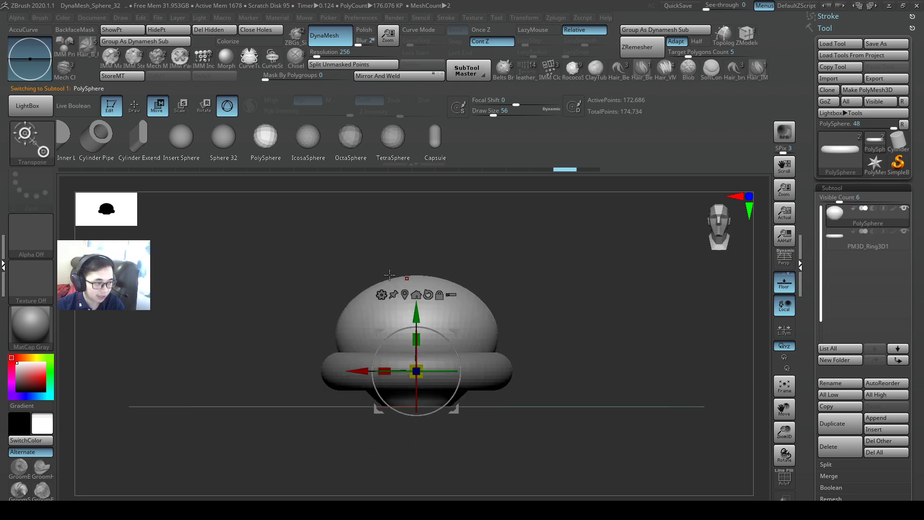
left_click(382, 294)
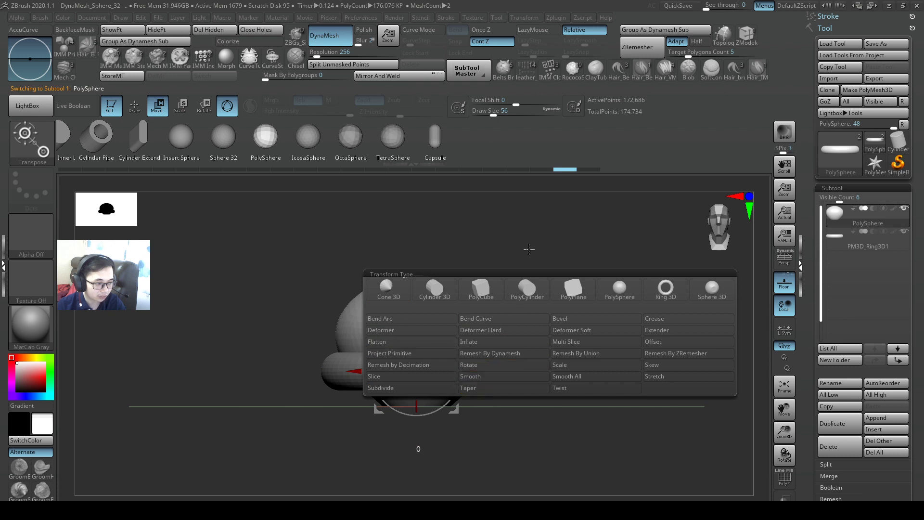
left_click_drag(520, 280, 547, 336, "alt")
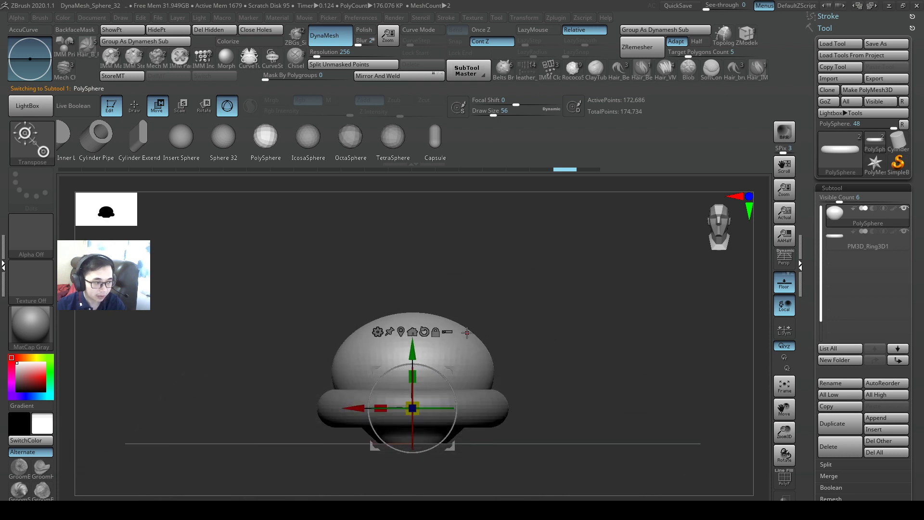